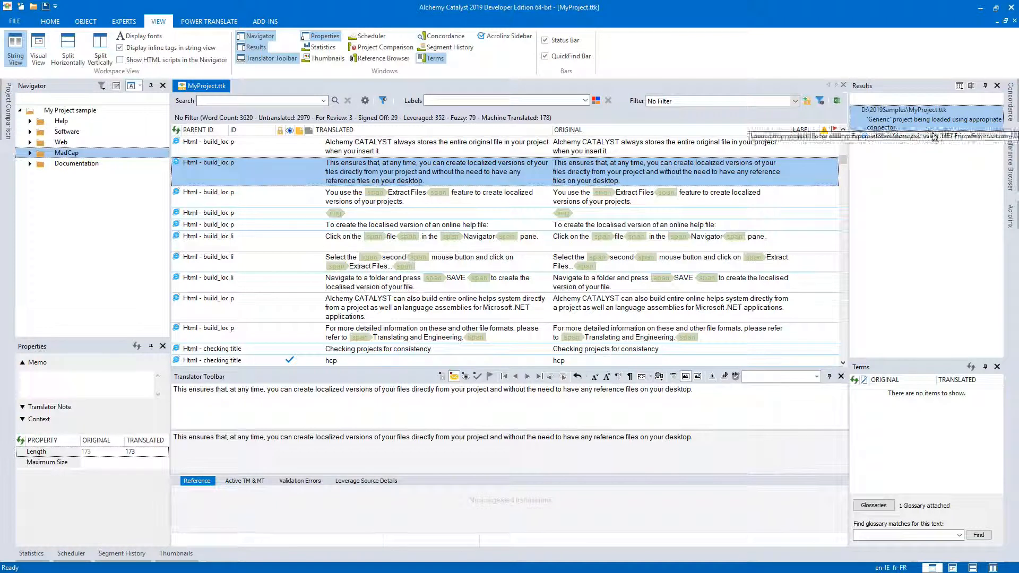
Step: Run a Concordance search for "create" in the original text
{"action": "left_click", "coordinate": [1010, 101]}
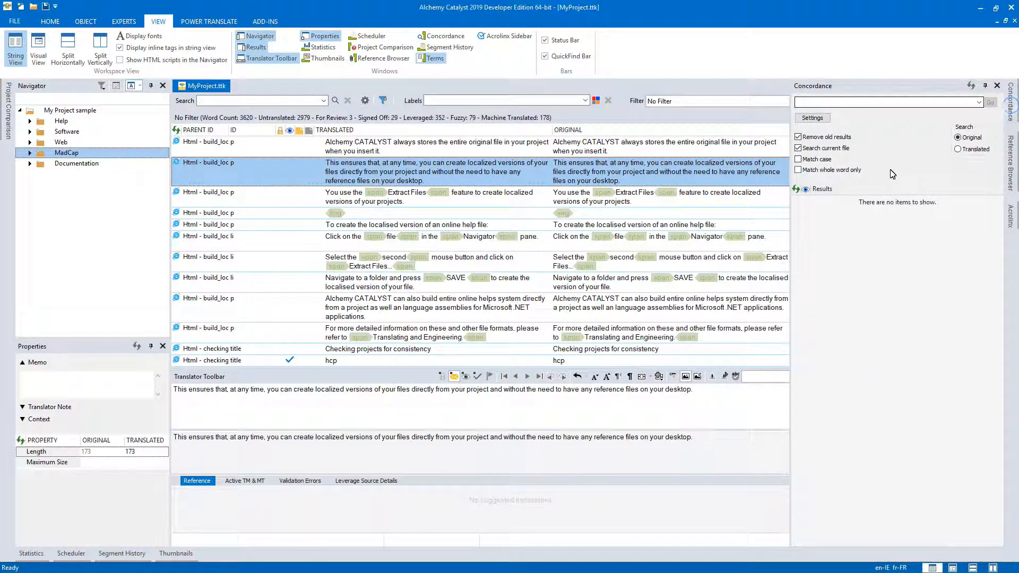
{"action": "left_click", "coordinate": [854, 105]}
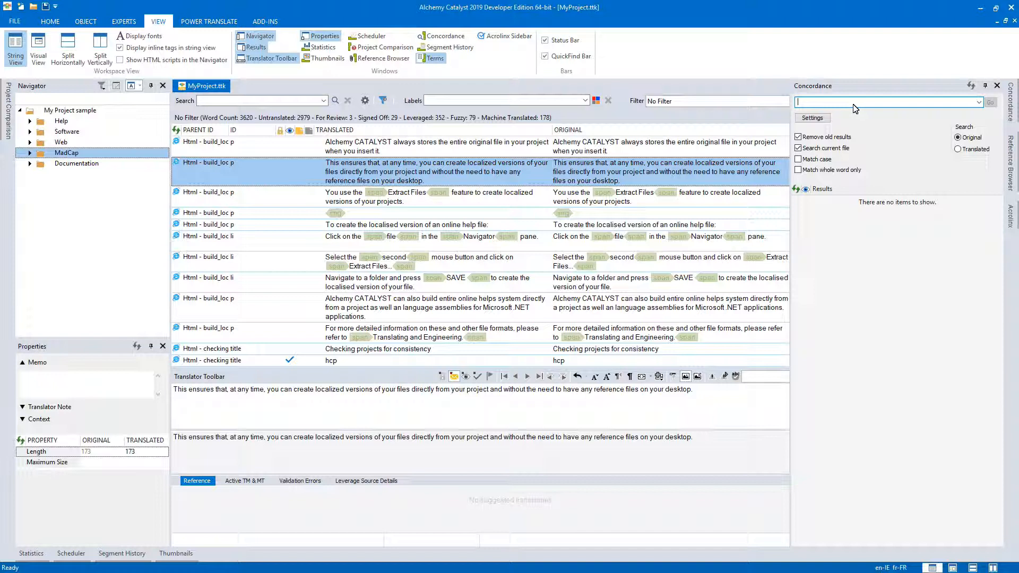
{"action": "type", "text": "create"}
{"action": "left_click", "coordinate": [958, 149]}
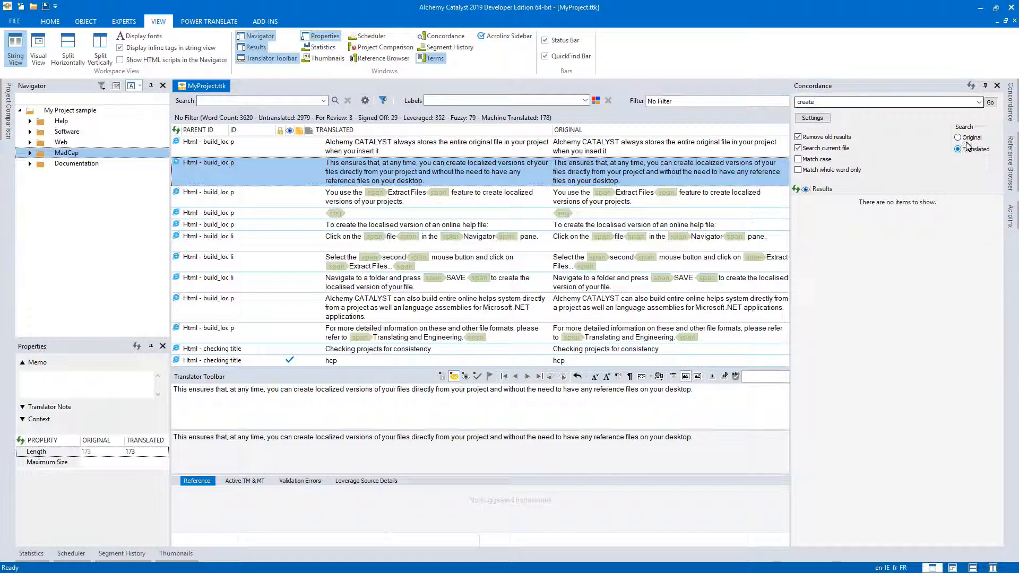
{"action": "left_click", "coordinate": [968, 140]}
{"action": "left_click", "coordinate": [991, 102]}
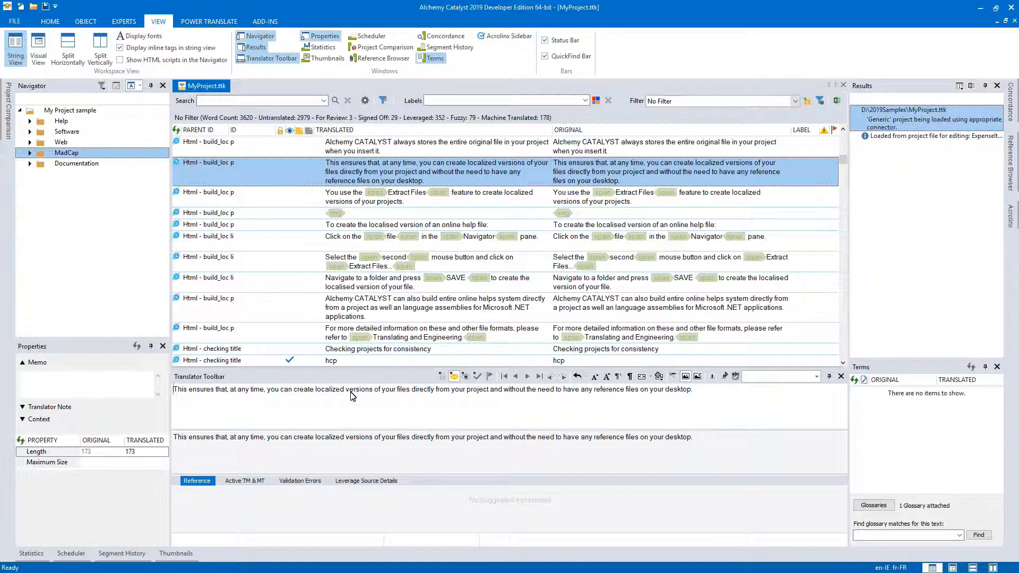
Step: Look up the word "versions" from the selected segment's original text in the Concordance
{"action": "left_click_drag", "start_coordinate": [347, 390], "coordinate": [372, 392]}
{"action": "left_click_drag", "start_coordinate": [346, 438], "coordinate": [373, 444]}
{"action": "right_click", "coordinate": [368, 442]}
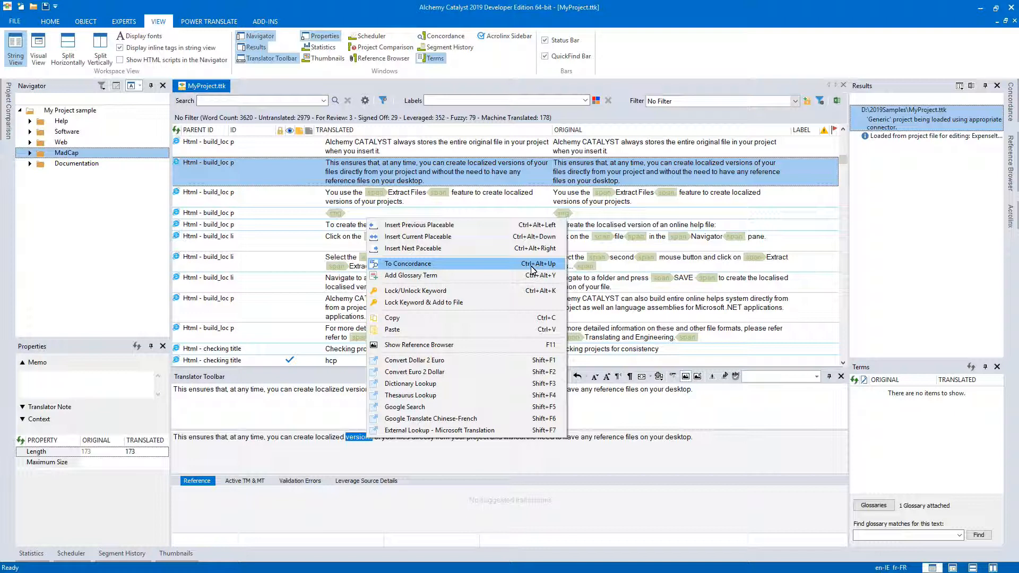
{"action": "left_click", "coordinate": [429, 265]}
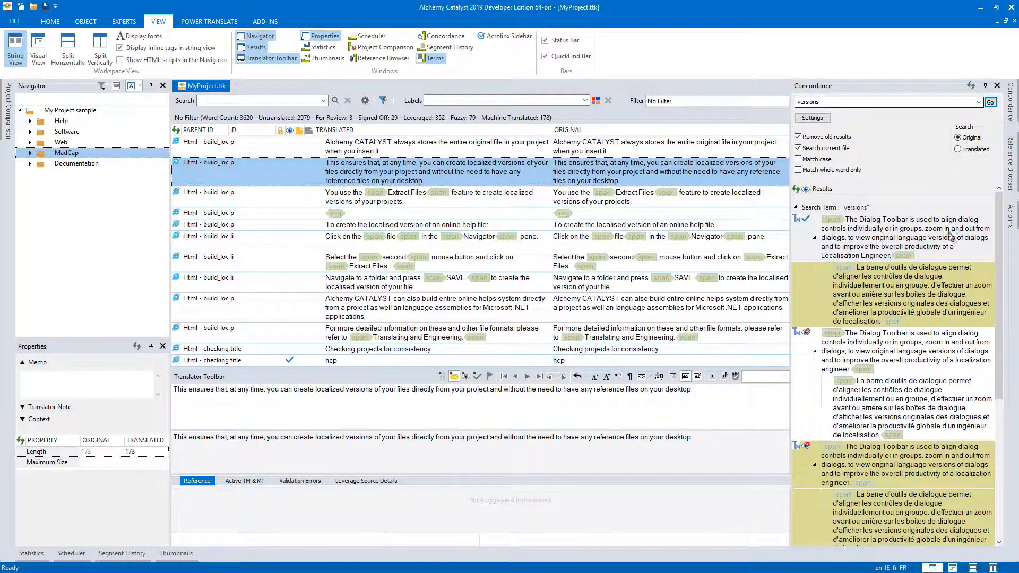
Step: Check the Concordance's active TM sources without changing them and display the Translator Toolbar's Active TM & MT list
{"action": "mouse_move", "coordinate": [999, 235]}
{"action": "left_mouse_down"}
{"action": "mouse_move", "coordinate": [1001, 249]}
{"action": "mouse_move", "coordinate": [1002, 234]}
{"action": "left_mouse_up"}
{"action": "left_click", "coordinate": [818, 118]}
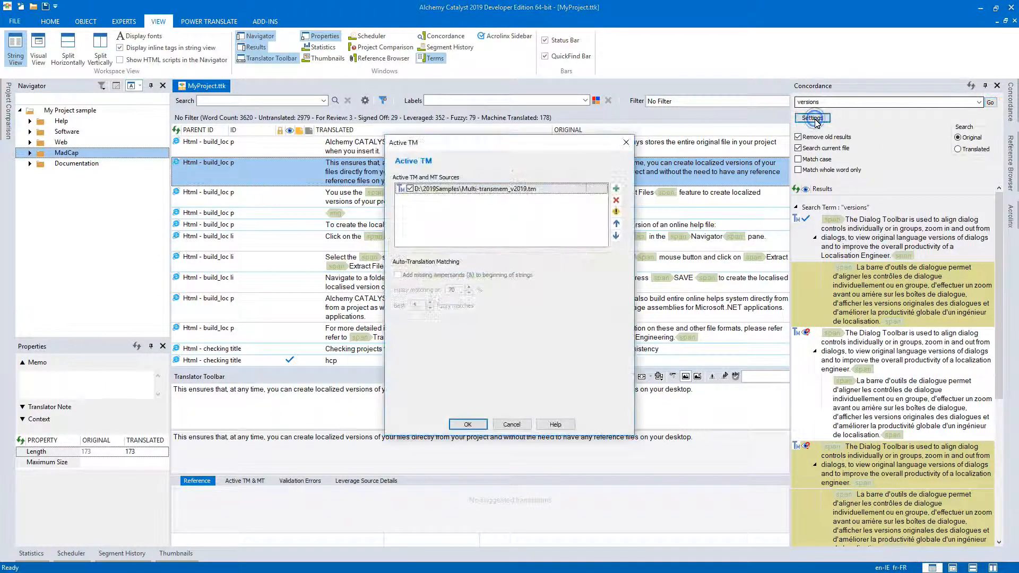
{"action": "left_click", "coordinate": [511, 425]}
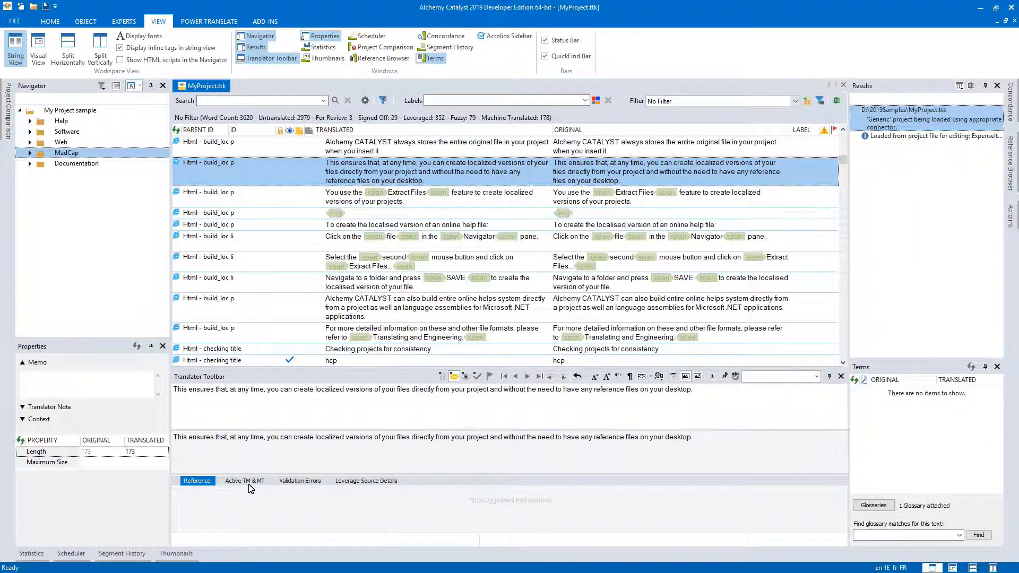
{"action": "left_click", "coordinate": [246, 481]}
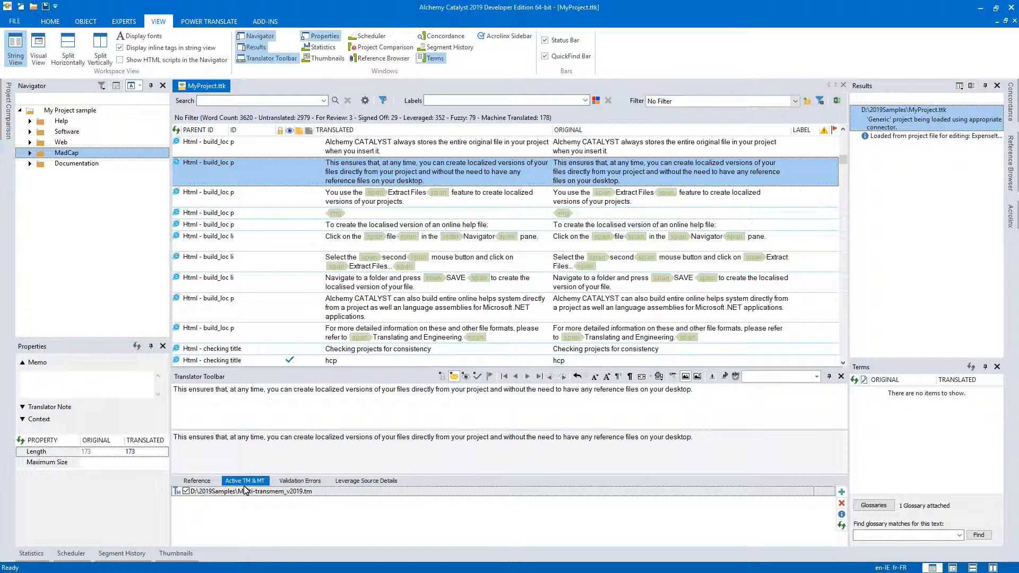
Step: Select "groups, zoom in and" in the first Concordance result's original text, and inspect that result's French translation
{"action": "mouse_move", "coordinate": [1011, 117]}
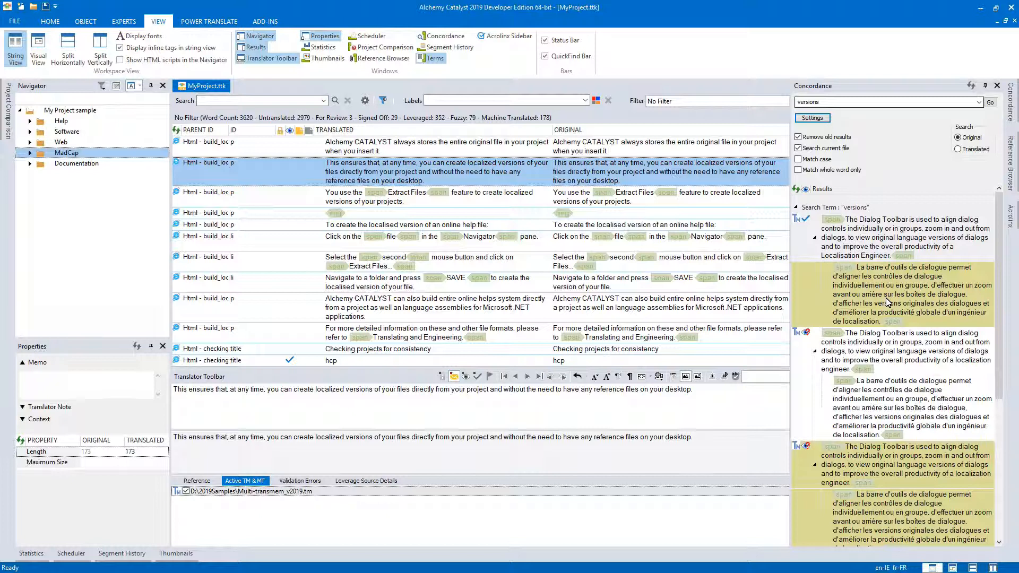
{"action": "left_click", "coordinate": [884, 237]}
{"action": "left_click", "coordinate": [890, 238]}
{"action": "left_click_drag", "start_coordinate": [872, 229], "coordinate": [937, 231]}
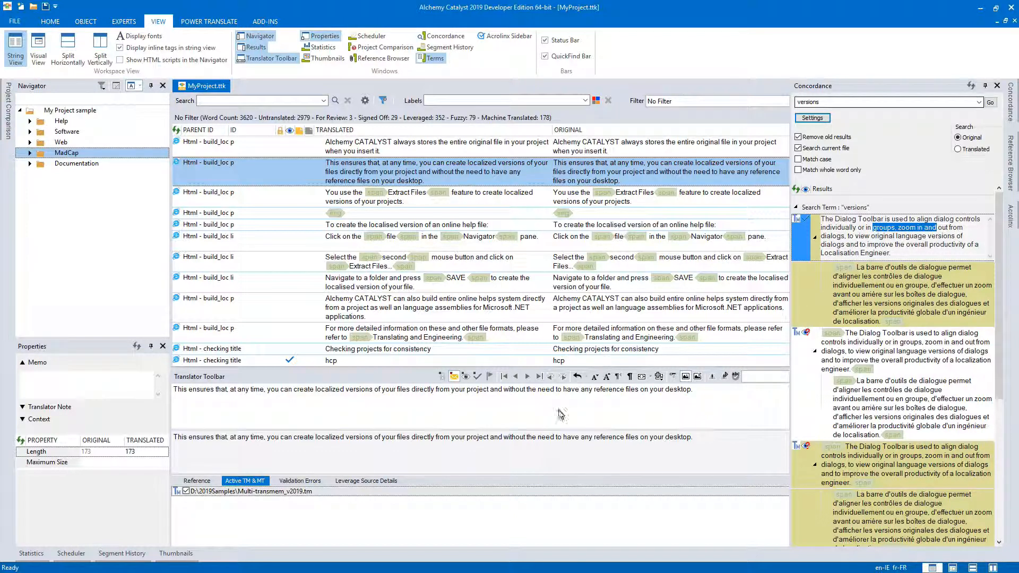
{"action": "left_click", "coordinate": [894, 287]}
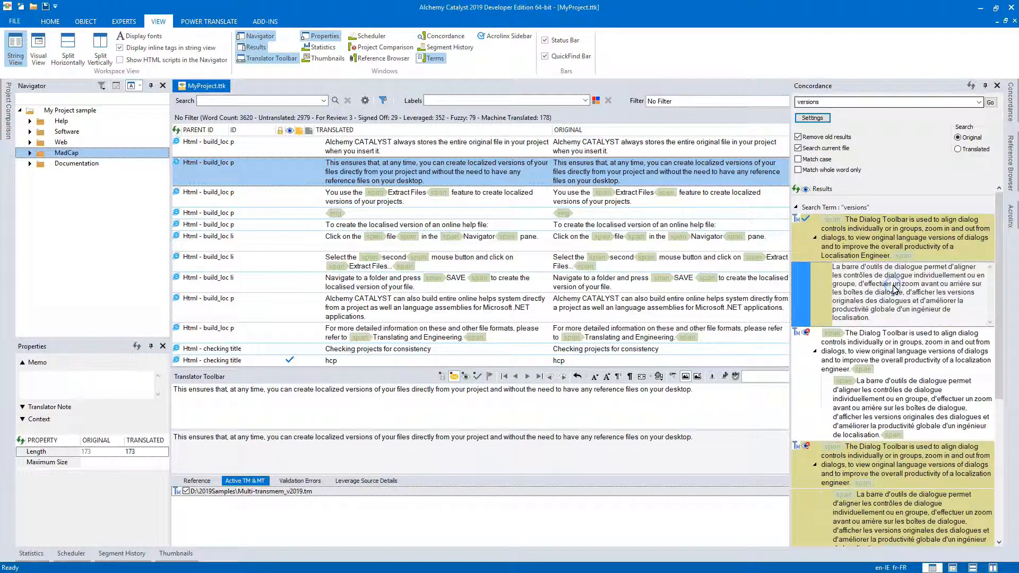
{"action": "left_click", "coordinate": [903, 243]}
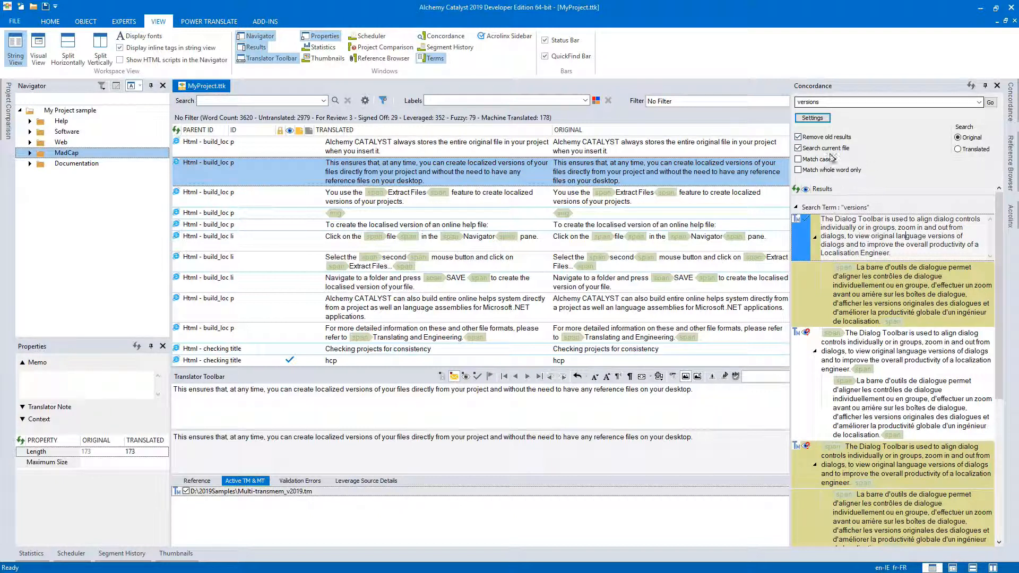
Step: Turn off removal of old results and run a Concordance search for "control"
{"action": "left_click", "coordinate": [798, 139]}
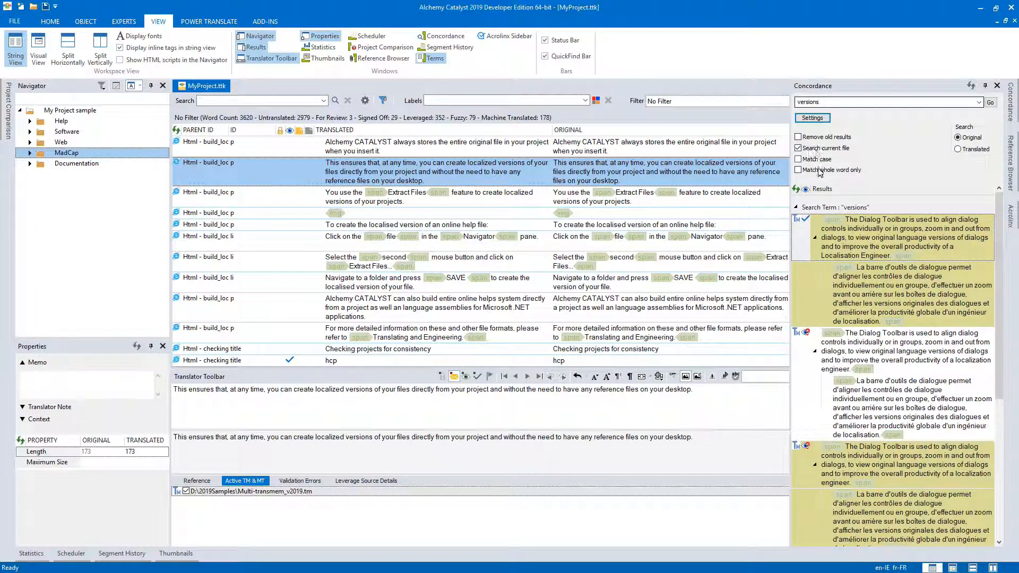
{"action": "double_click", "coordinate": [812, 102]}
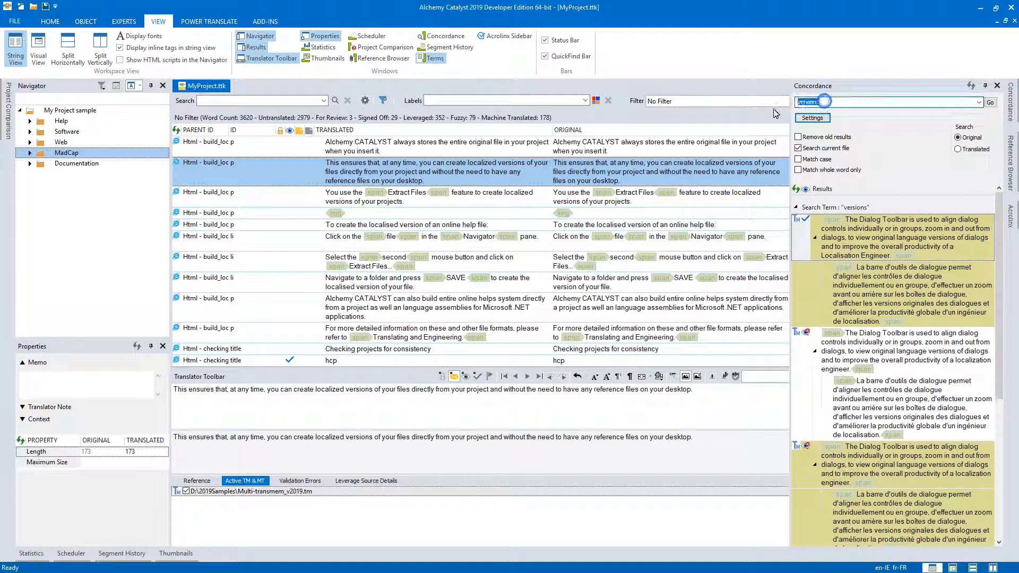
{"action": "type", "text": "control"}
{"action": "left_click", "coordinate": [990, 102]}
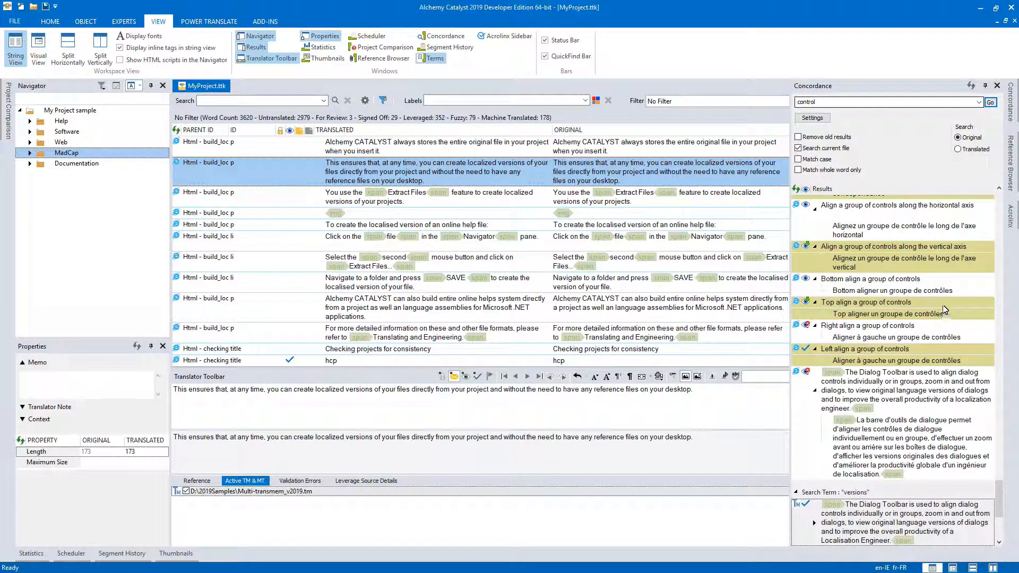
Step: Review the Concordance results and collapse both the "control" and "versions" result groups
{"action": "left_click_drag", "start_coordinate": [1003, 503], "coordinate": [984, 217]}
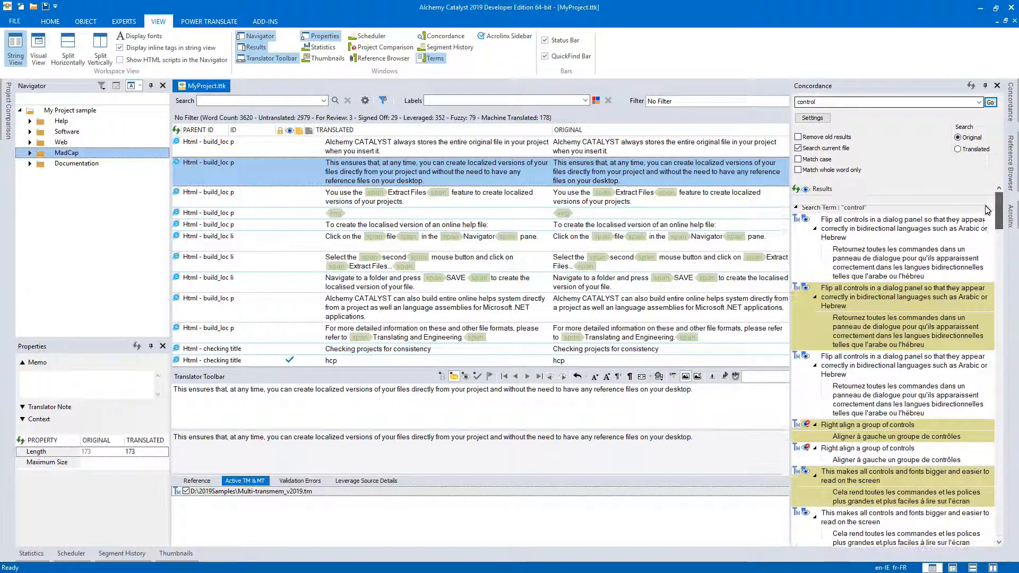
{"action": "left_click", "coordinate": [796, 208]}
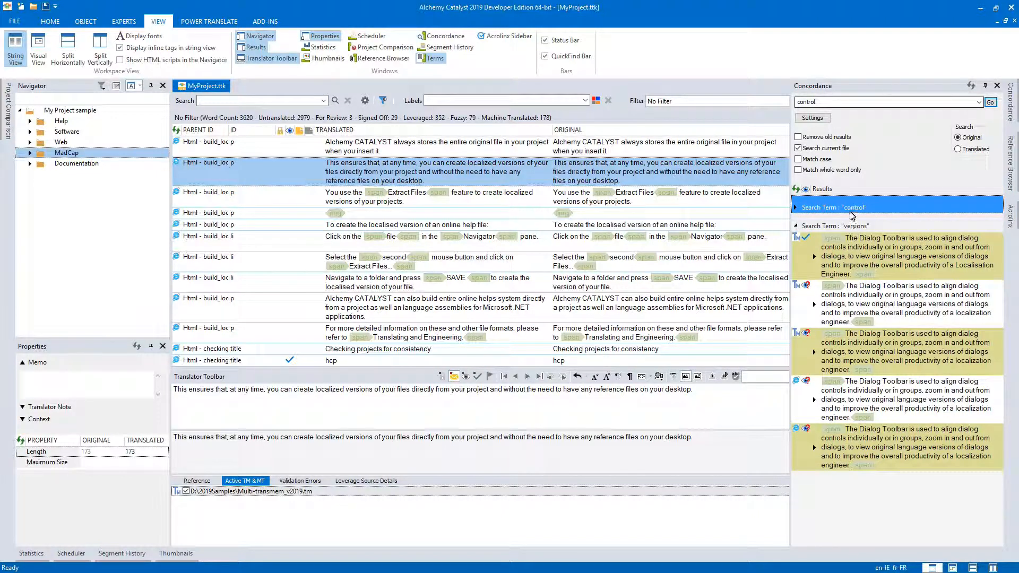
{"action": "left_click", "coordinate": [797, 229]}
{"action": "left_click", "coordinate": [797, 229]}
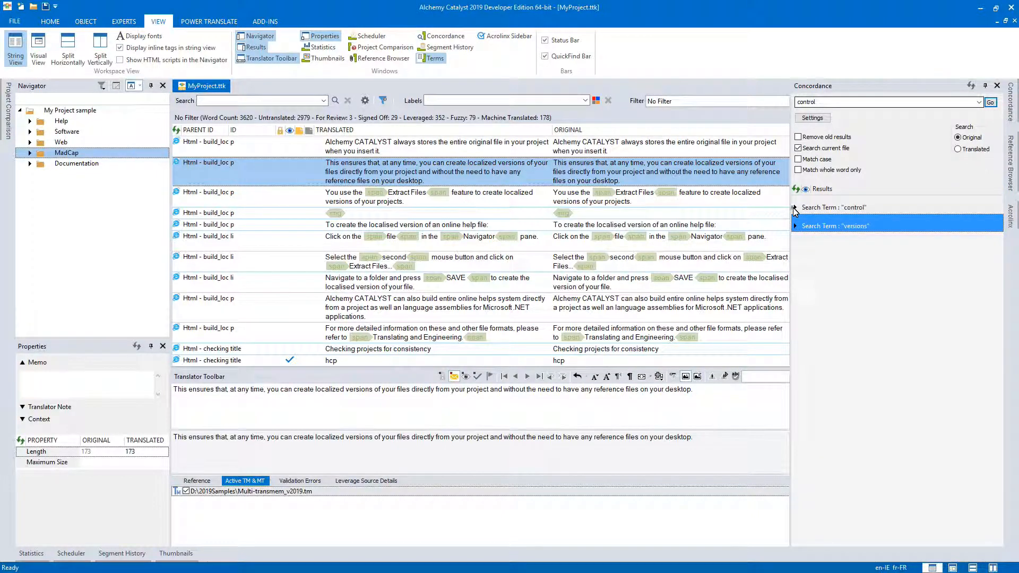
{"action": "left_click", "coordinate": [795, 208]}
{"action": "left_click", "coordinate": [795, 209]}
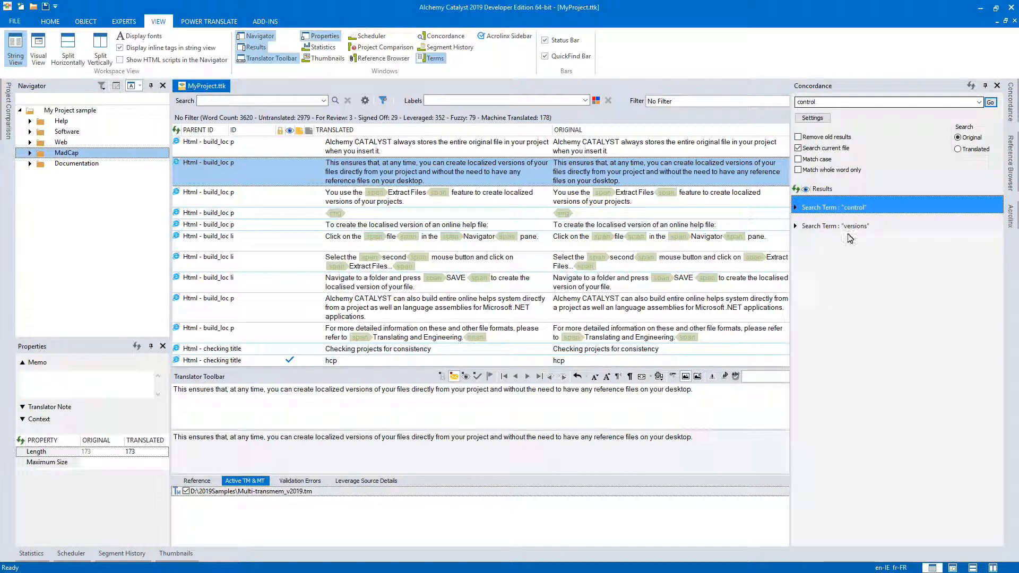
Step: Turn removal of old results back on, search the Concordance for "dialogs", and collapse and expand its result group
{"action": "left_click", "coordinate": [799, 137]}
{"action": "left_click_drag", "start_coordinate": [838, 103], "coordinate": [774, 116]}
{"action": "type", "text": "dial"}
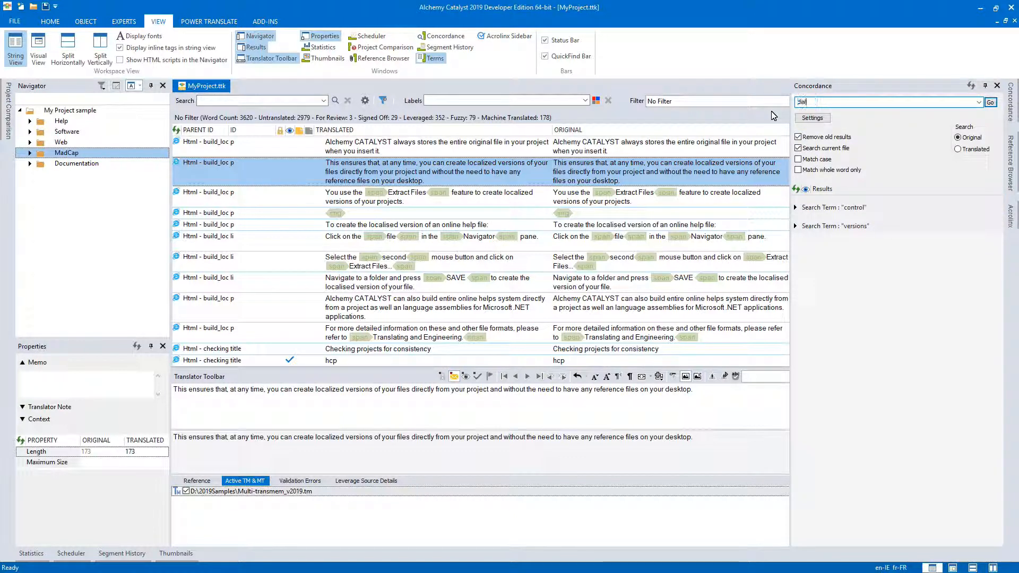
{"action": "type", "text": "ogs"}
{"action": "left_click", "coordinate": [991, 102]}
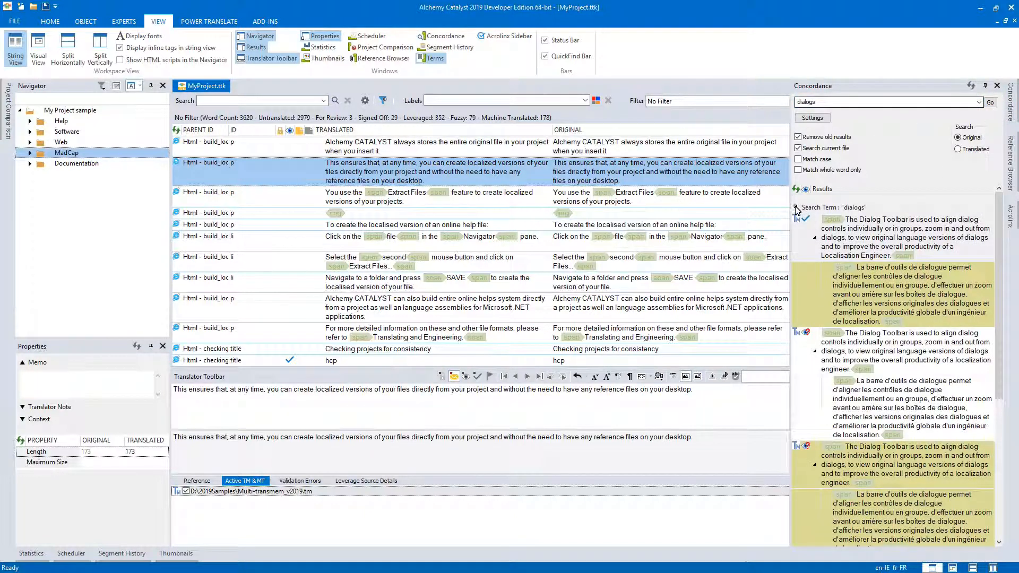
{"action": "left_click", "coordinate": [796, 208]}
{"action": "left_click", "coordinate": [796, 207]}
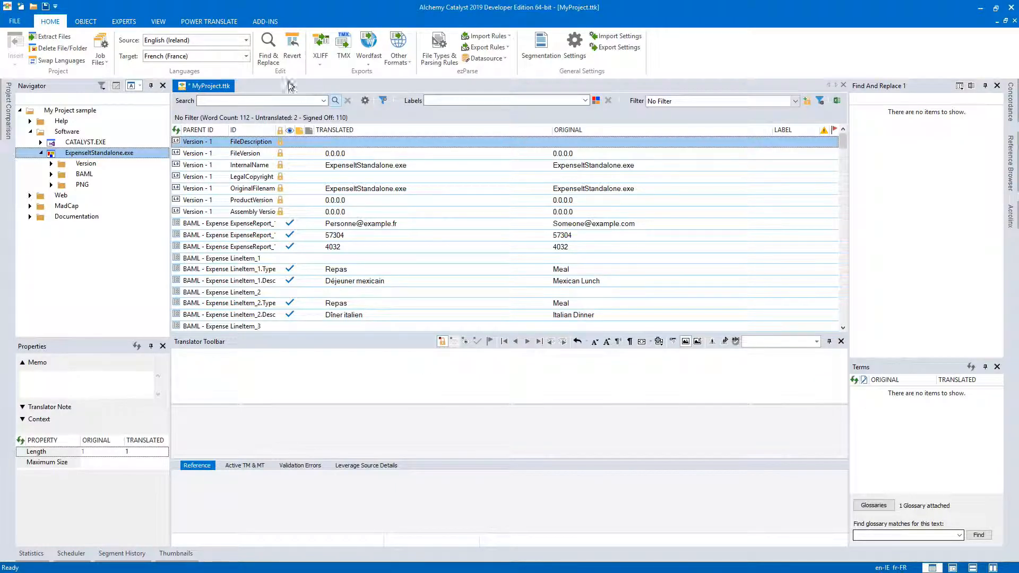
Step: Use Find & Replace to search ExpenseItStandalone.exe for "Report" in original text without tags, listing results in Find & Replace 1
{"action": "left_click", "coordinate": [267, 48]}
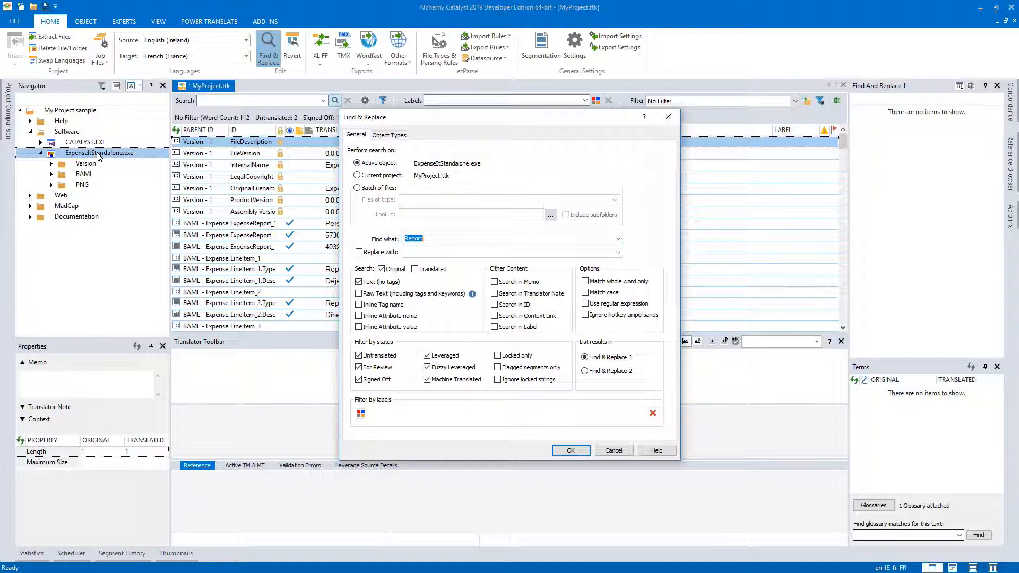
{"action": "left_click", "coordinate": [374, 178]}
{"action": "left_click", "coordinate": [358, 189]}
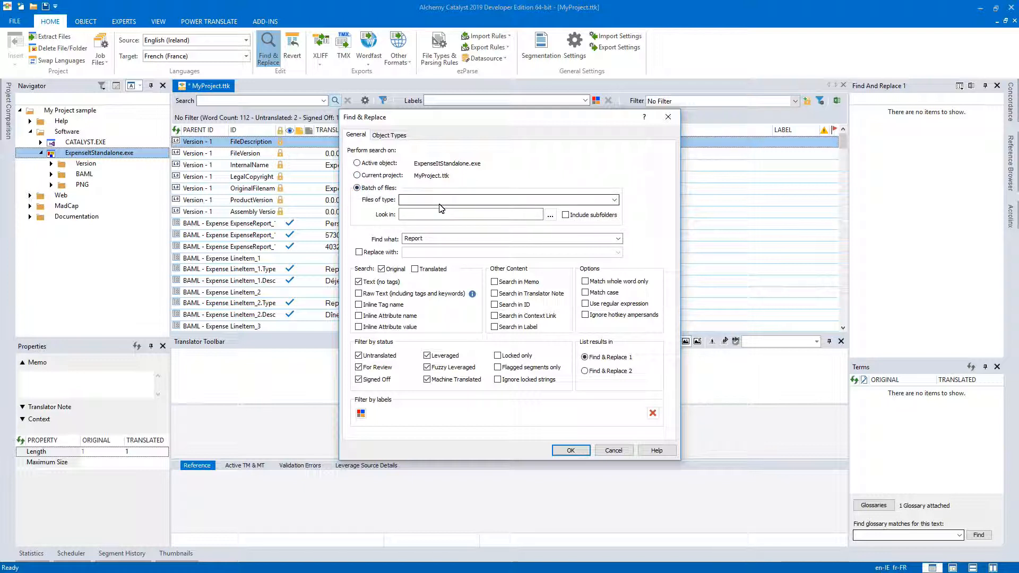
{"action": "left_click", "coordinate": [378, 163]}
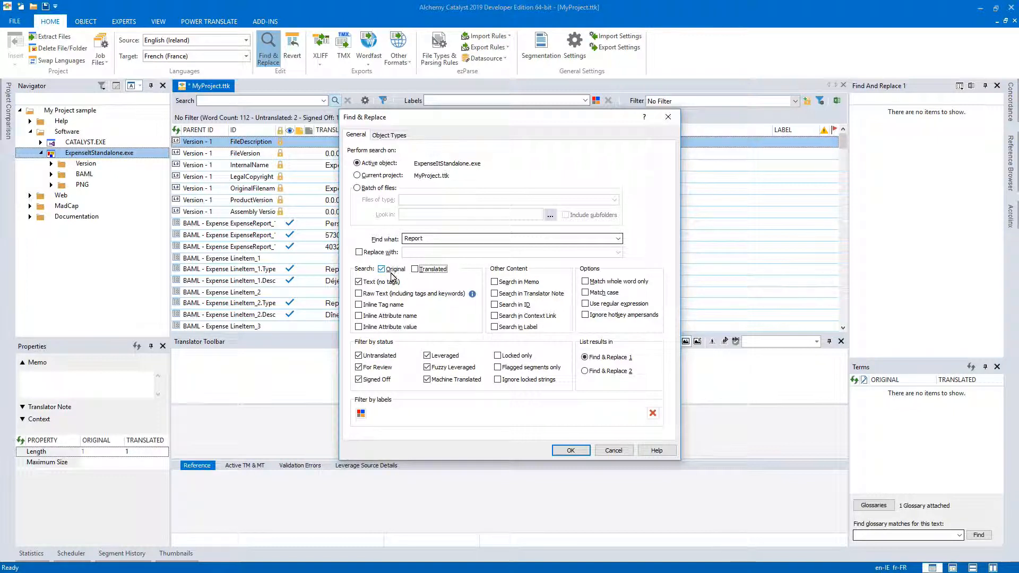
{"action": "left_click", "coordinate": [428, 273]}
{"action": "left_click", "coordinate": [360, 295]}
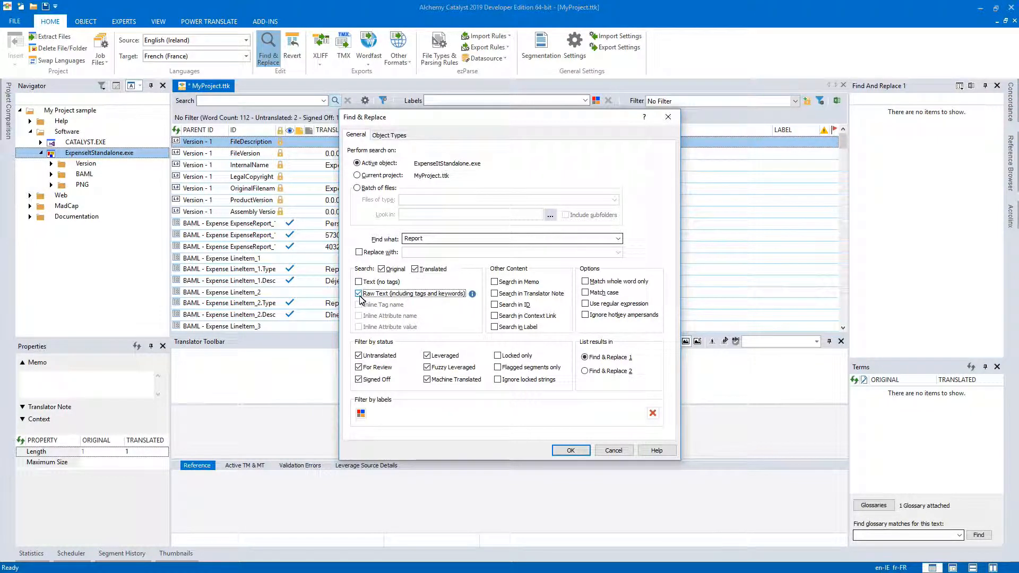
{"action": "left_click", "coordinate": [359, 295]}
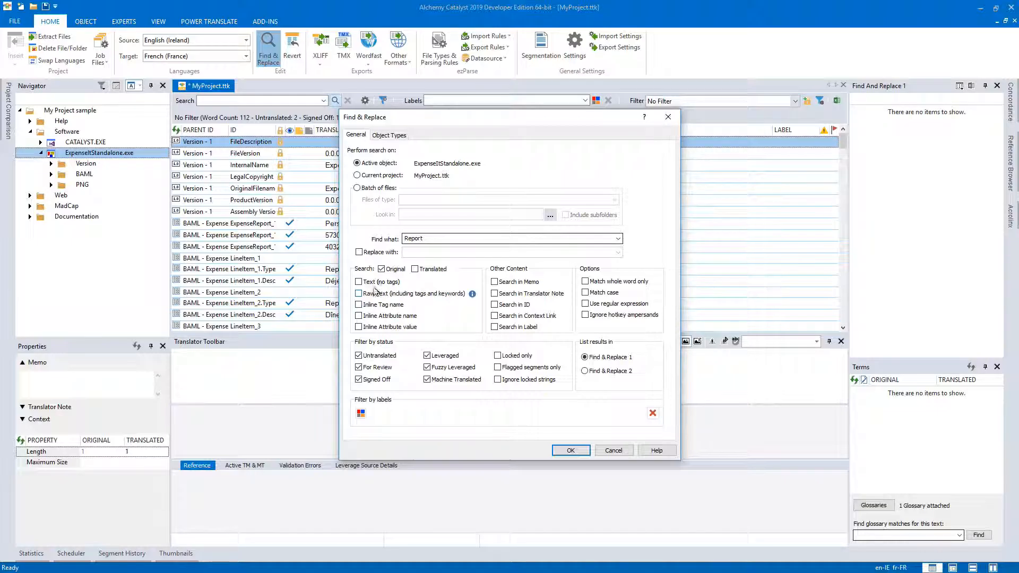
{"action": "left_click", "coordinate": [360, 281]}
{"action": "left_click", "coordinate": [570, 450]}
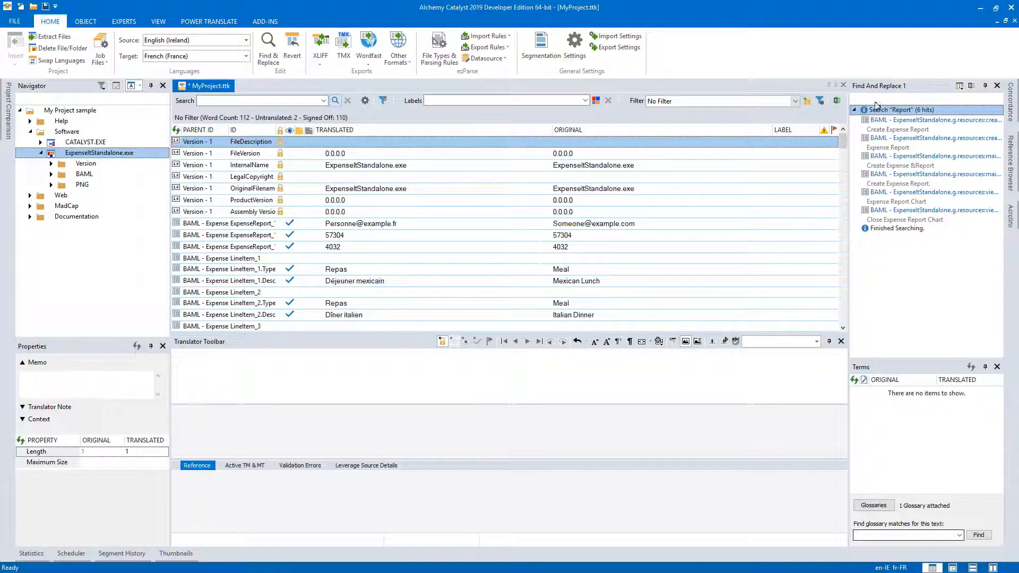
Step: Search for "Report" again with IDs included, list the results in Find & Replace 2, and go to the first hit's segment
{"action": "left_click", "coordinate": [960, 86]}
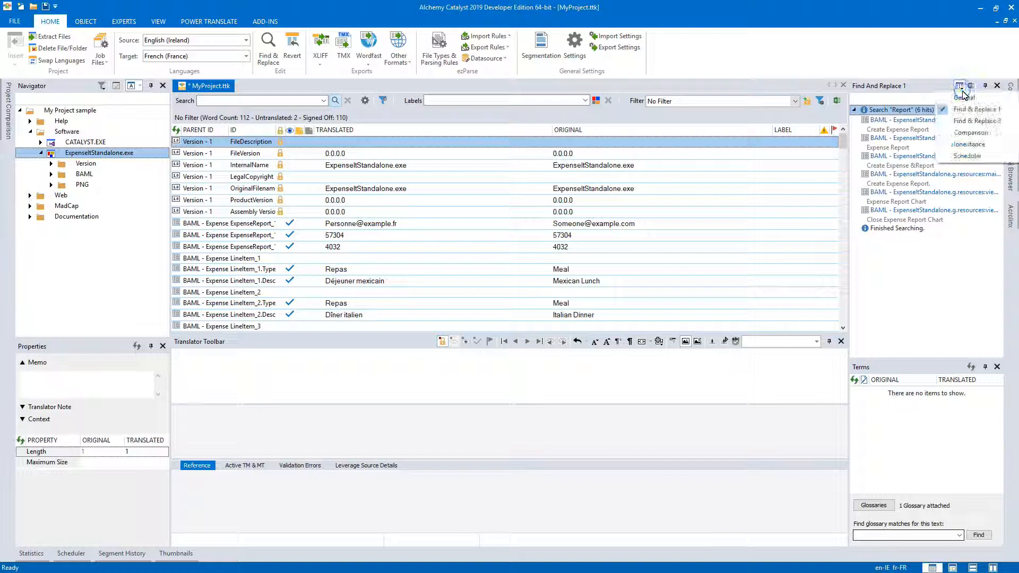
{"action": "left_click", "coordinate": [969, 122]}
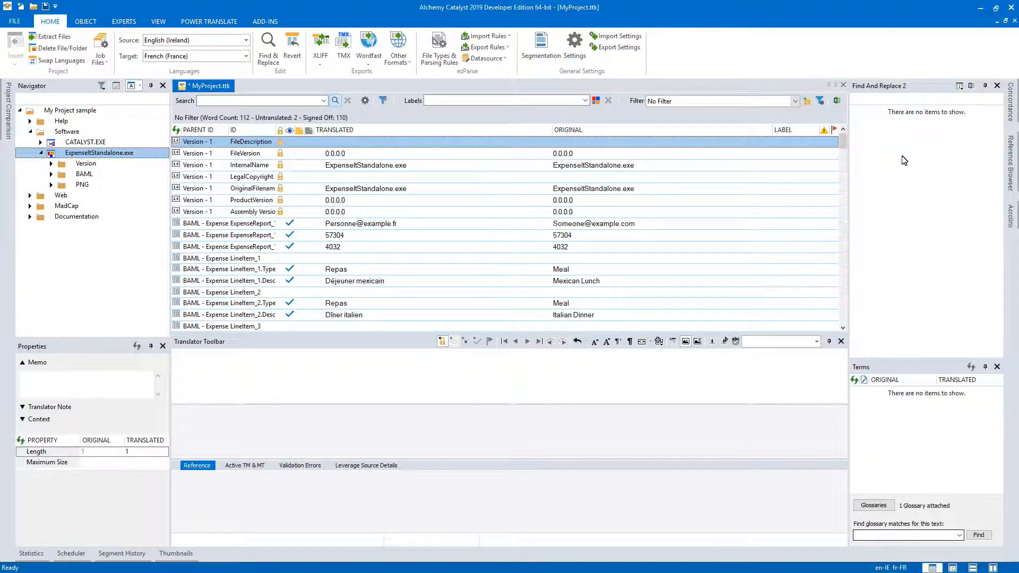
{"action": "left_click", "coordinate": [268, 53]}
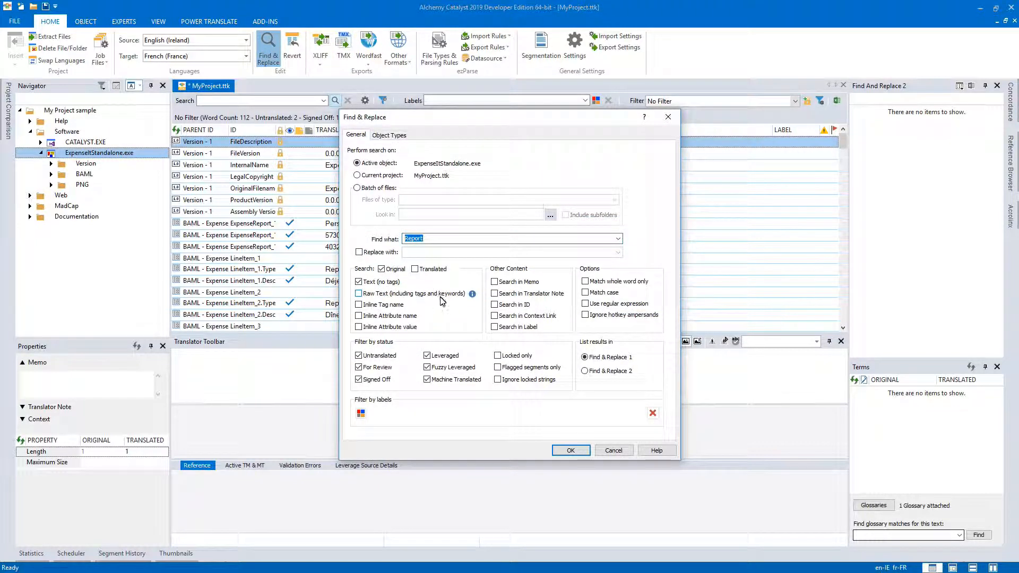
{"action": "left_click", "coordinate": [495, 306]}
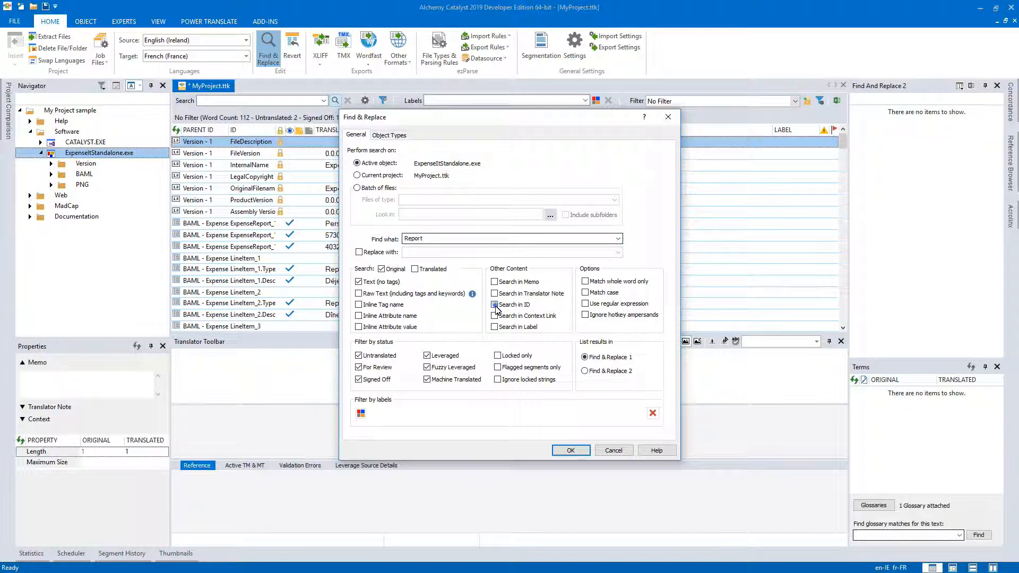
{"action": "left_click", "coordinate": [586, 371]}
{"action": "left_click", "coordinate": [571, 451]}
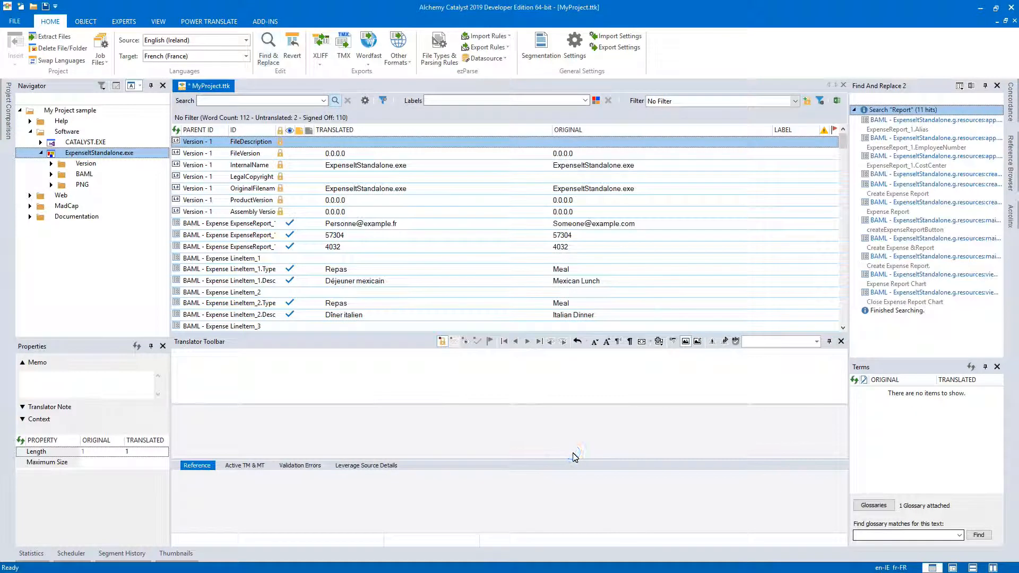
{"action": "double_click", "coordinate": [885, 123]}
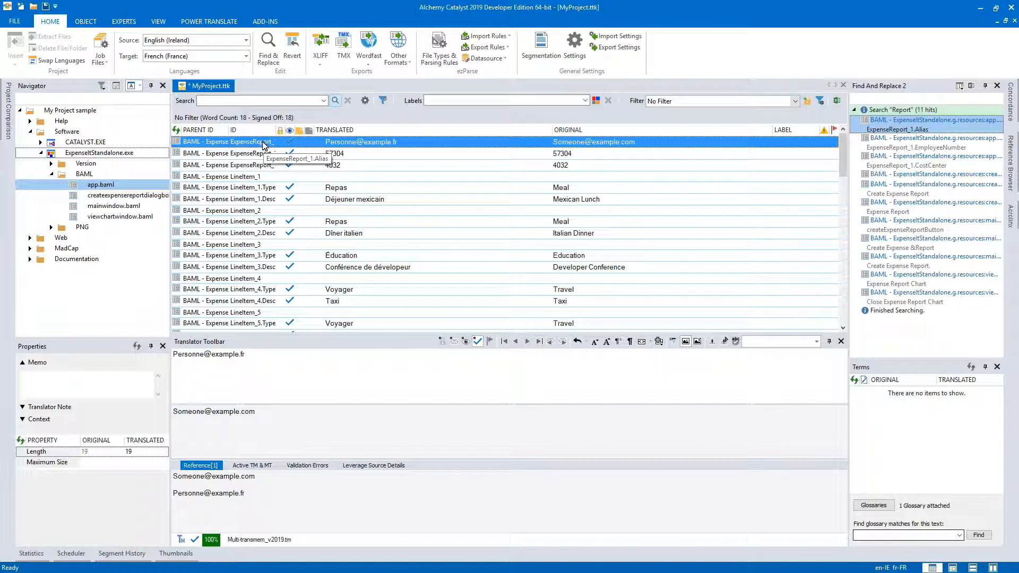
Step: Switch the displayed result list to Find & Replace 1 and back to Find & Replace 2 to compare both "Report" searches
{"action": "left_click", "coordinate": [960, 86]}
{"action": "left_click", "coordinate": [962, 110]}
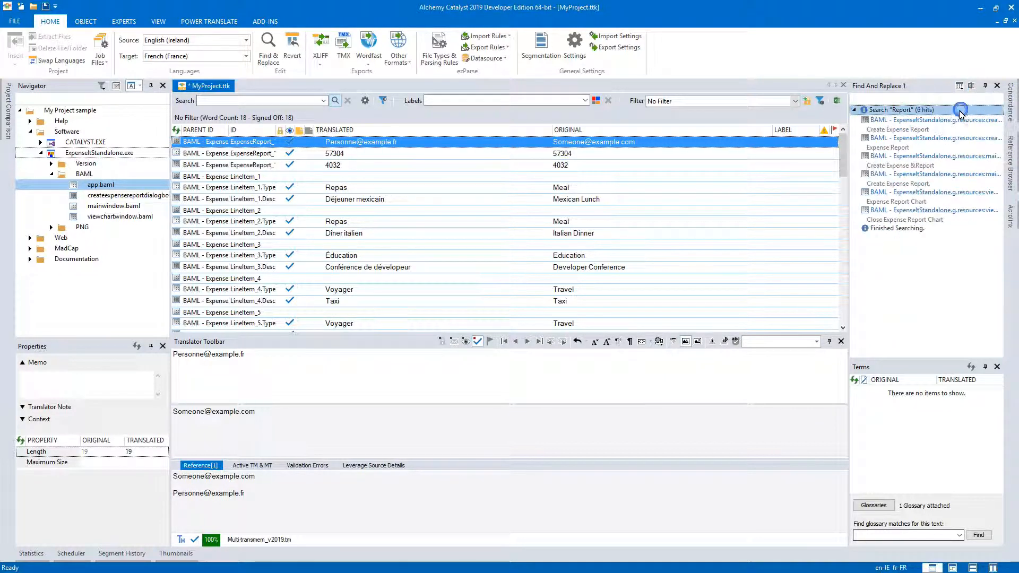
{"action": "left_click", "coordinate": [959, 86]}
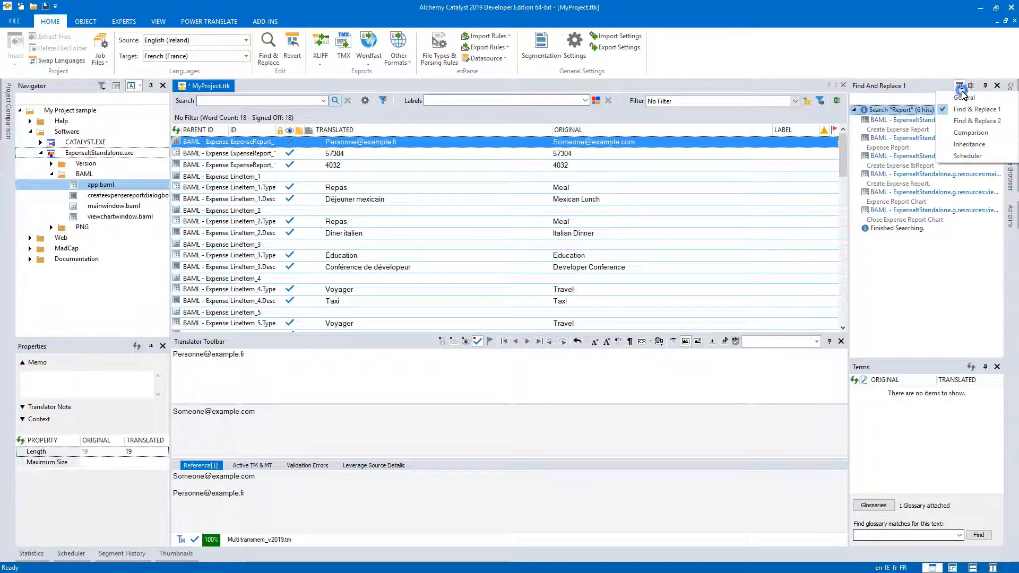
{"action": "left_click", "coordinate": [963, 121]}
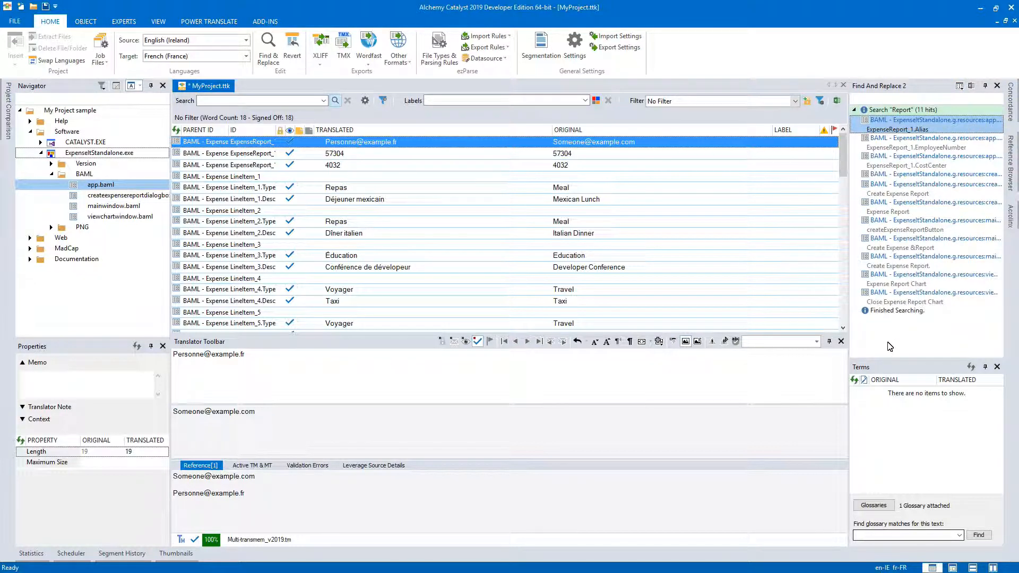
Step: Set up another Find & Replace search for "Report" in app.baml, limiting the status filter to Signed Off segments
{"action": "left_click", "coordinate": [268, 51]}
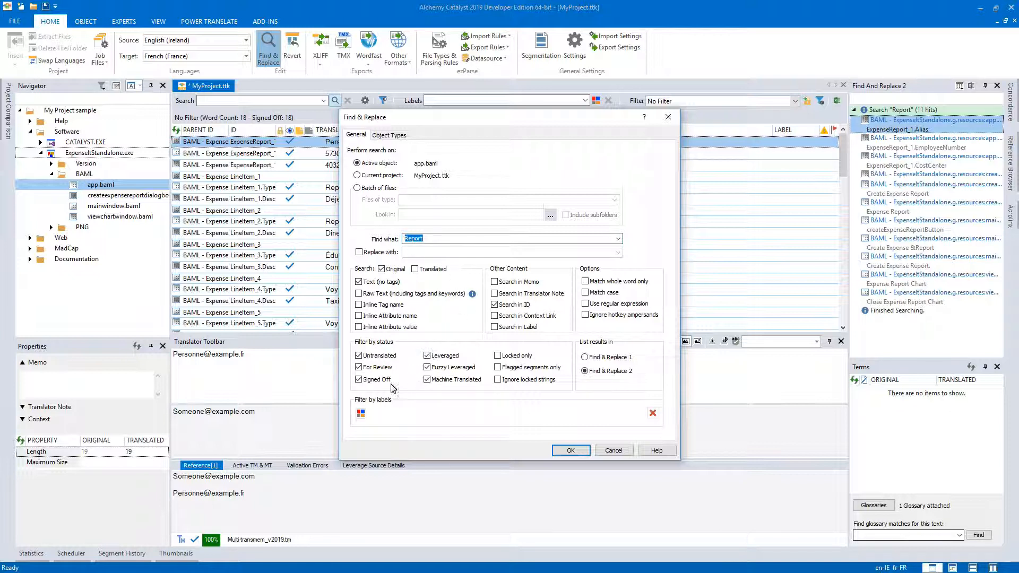
{"action": "left_click", "coordinate": [359, 356]}
{"action": "left_click", "coordinate": [359, 367]}
{"action": "left_click", "coordinate": [428, 356]}
{"action": "left_click", "coordinate": [428, 367]}
{"action": "left_click", "coordinate": [427, 379]}
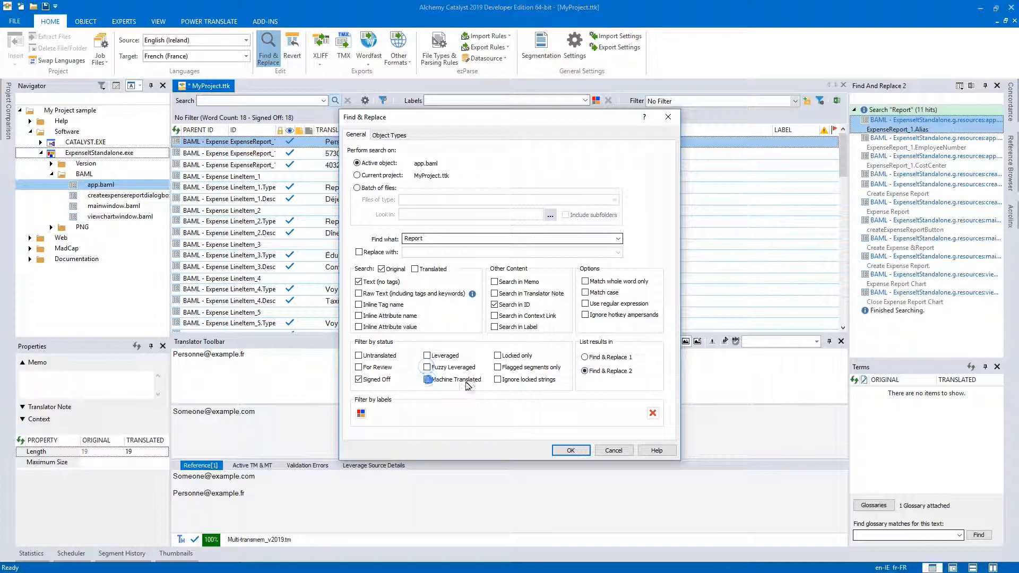
Step: List results in Find & Replace 1, check the available label filters without choosing one, and run the "Report" search
{"action": "left_click", "coordinate": [585, 357]}
{"action": "left_click", "coordinate": [363, 414]}
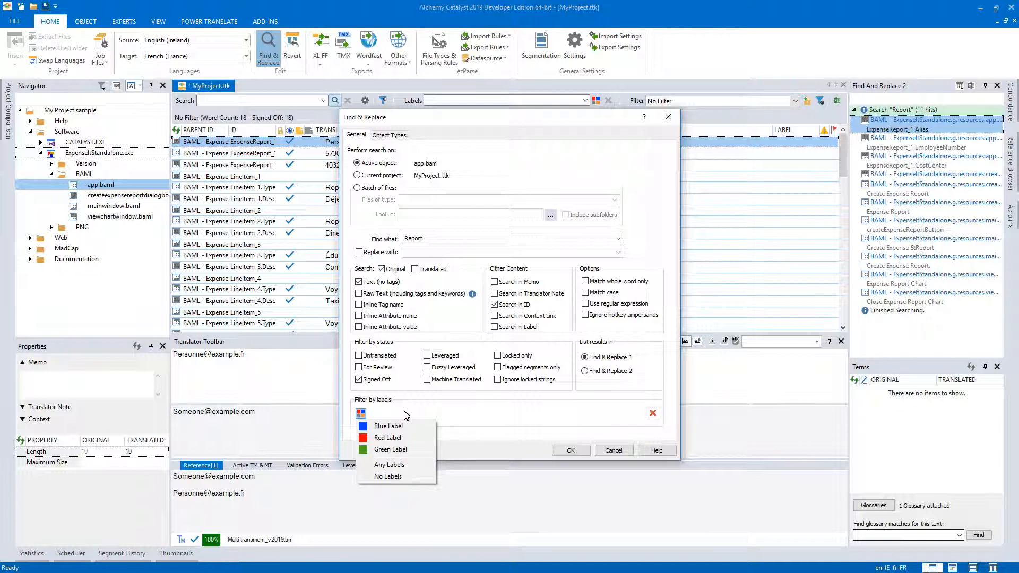
{"action": "left_click", "coordinate": [401, 388]}
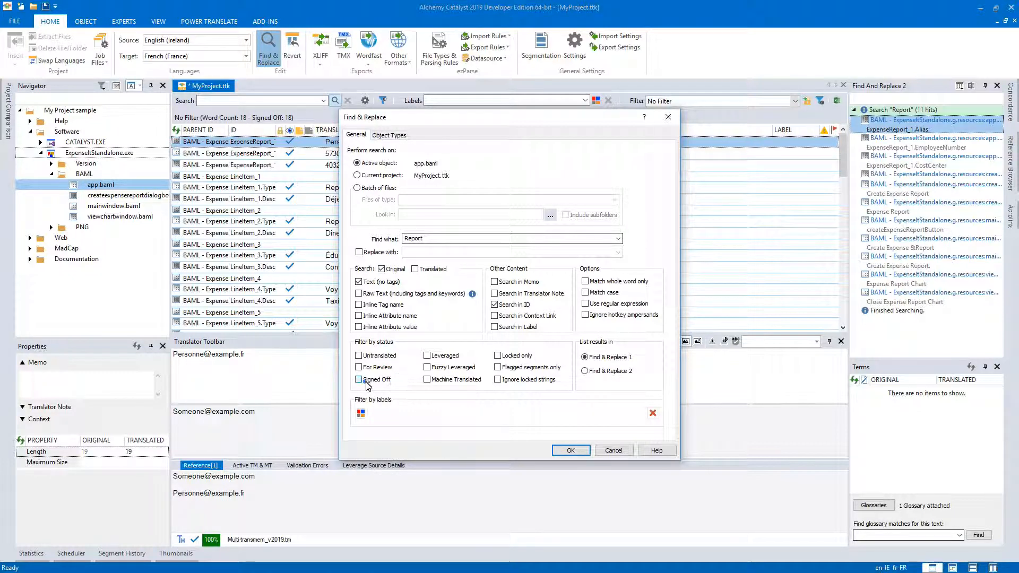
{"action": "left_click", "coordinate": [565, 452]}
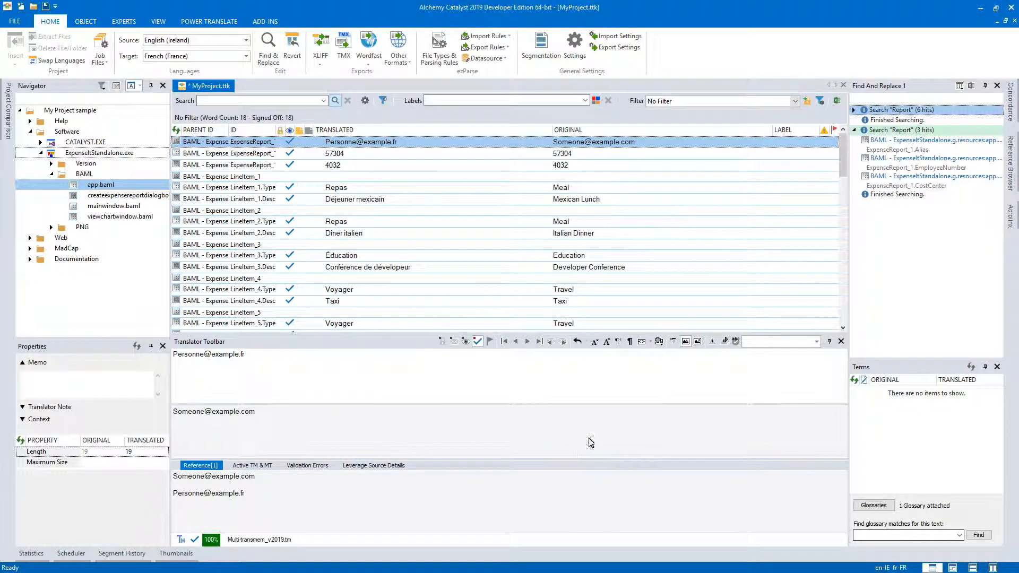
Step: Expand and collapse the older "Report" result group to compare it with the hits of the newest search
{"action": "left_click", "coordinate": [854, 110]}
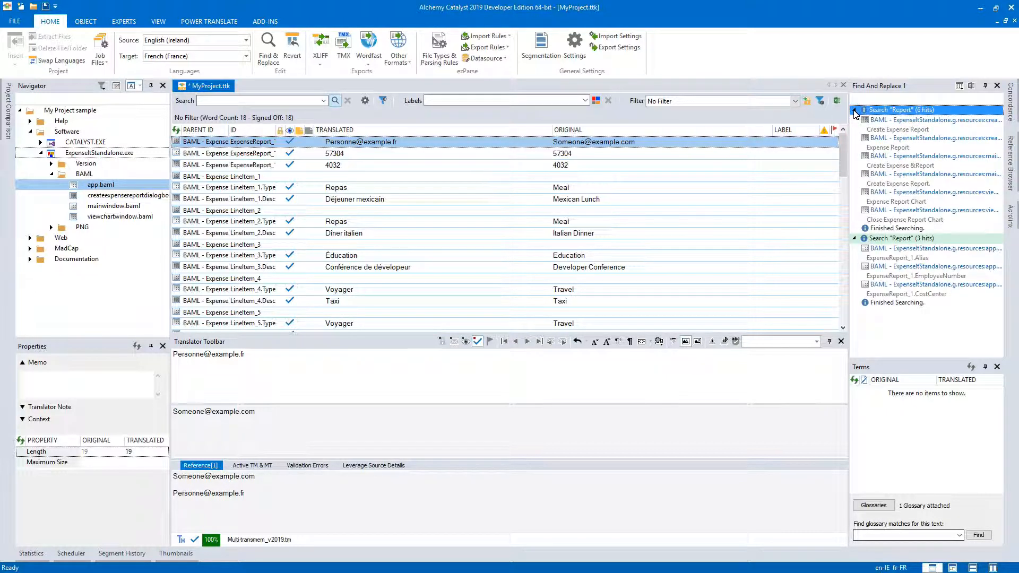
{"action": "left_click", "coordinate": [854, 111]}
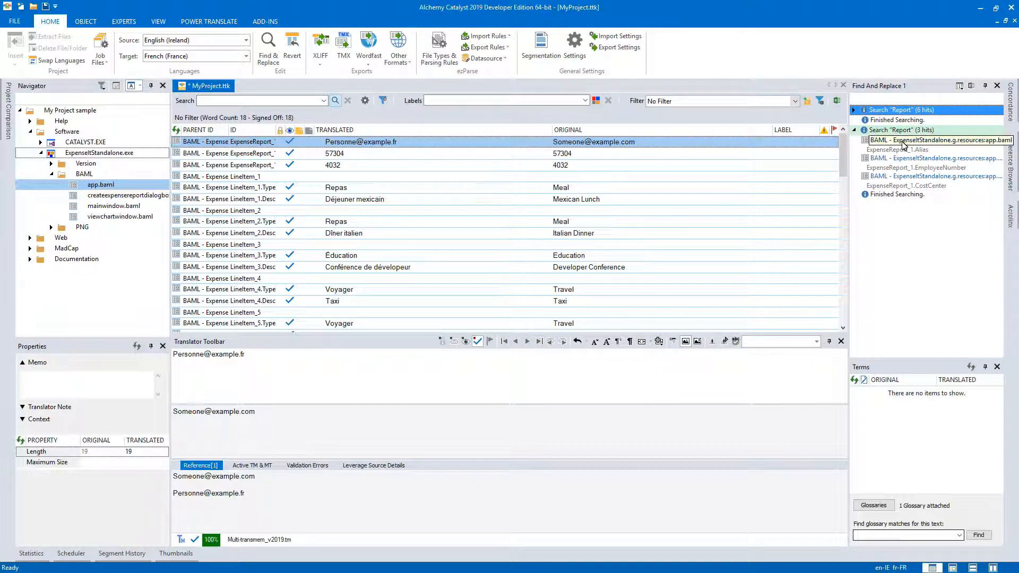
{"action": "left_click", "coordinate": [854, 110]}
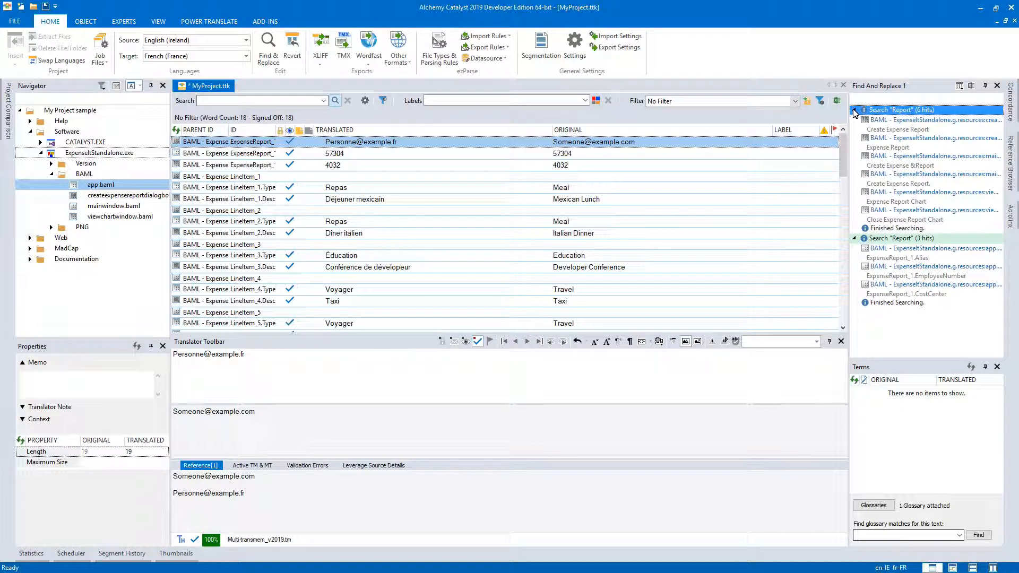
{"action": "left_click", "coordinate": [854, 110]}
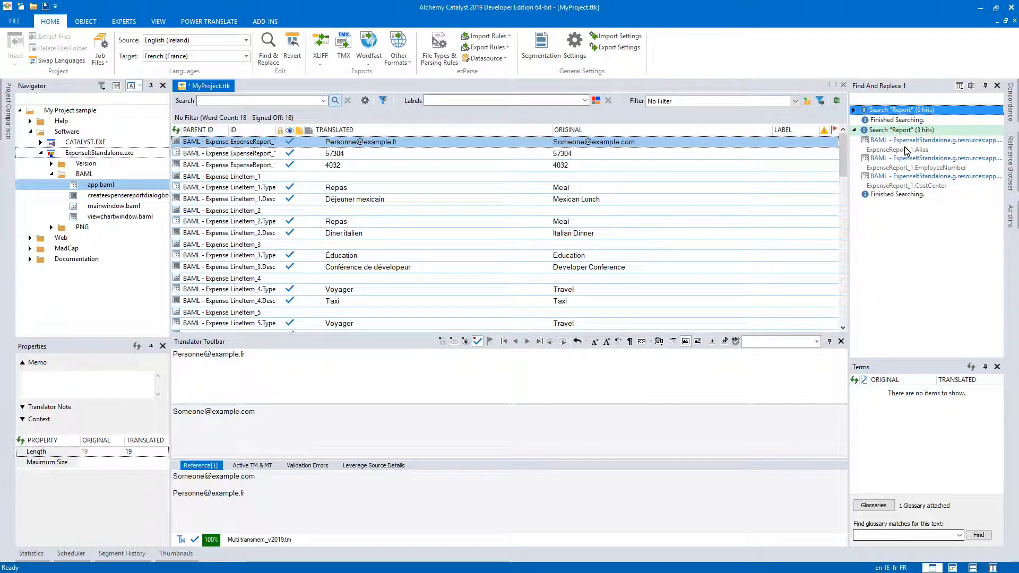
{"action": "left_click", "coordinate": [916, 144]}
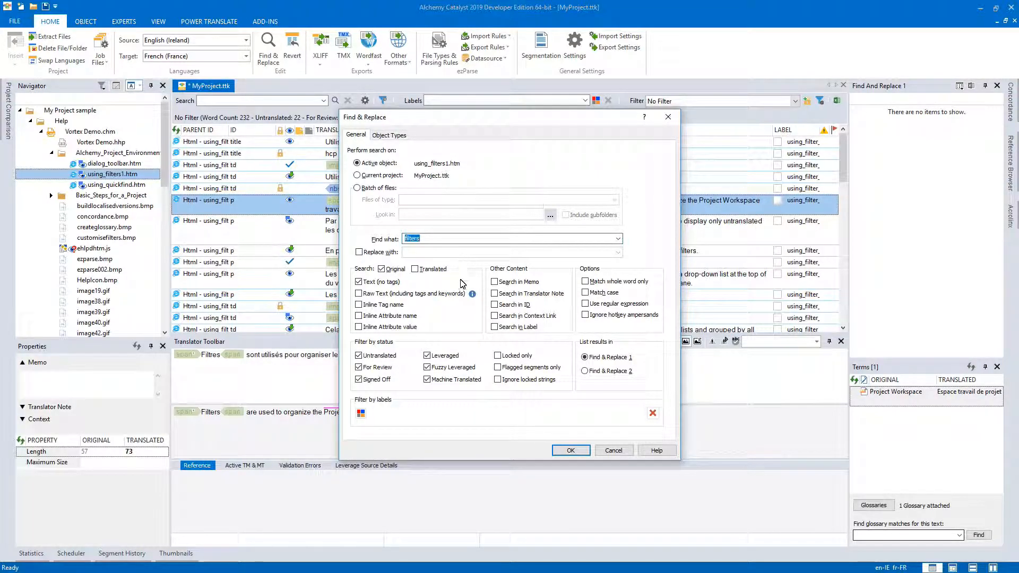
Step: Search using_filters1.htm for "filters" in IDs only, excluding the original text
{"action": "left_click", "coordinate": [393, 270]}
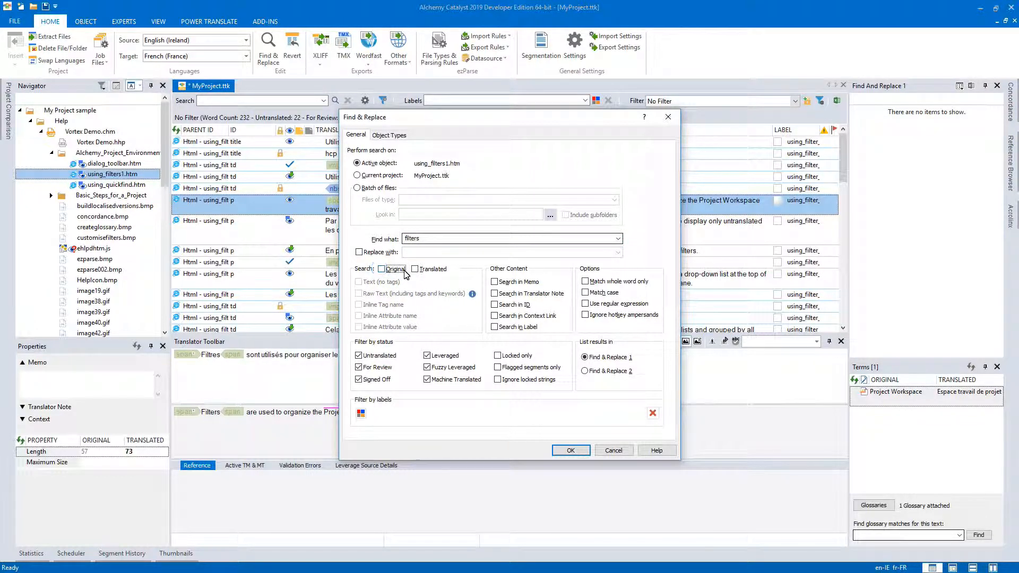
{"action": "left_click", "coordinate": [495, 307]}
{"action": "left_click", "coordinate": [569, 453]}
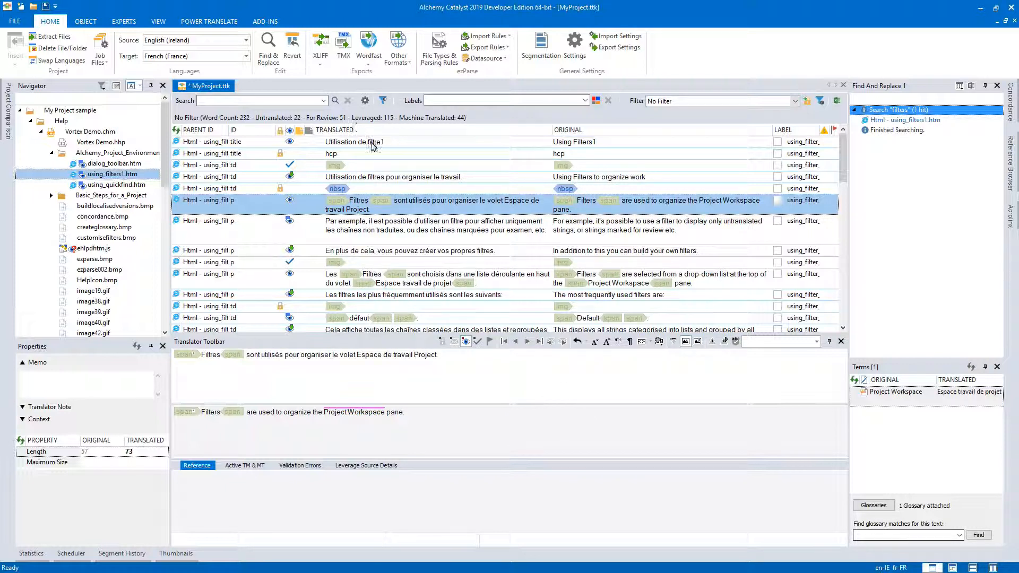
Step: Reopen Find & Replace, exclude IDs from the search, and set it to look in text without tags
{"action": "key", "text": "ctrl+f"}
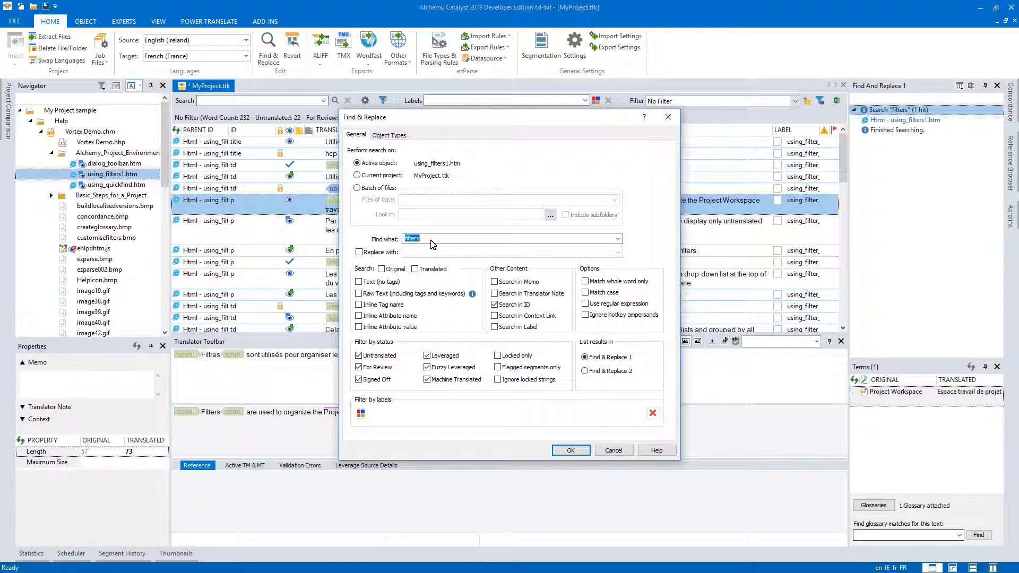
{"action": "left_click", "coordinate": [381, 269]}
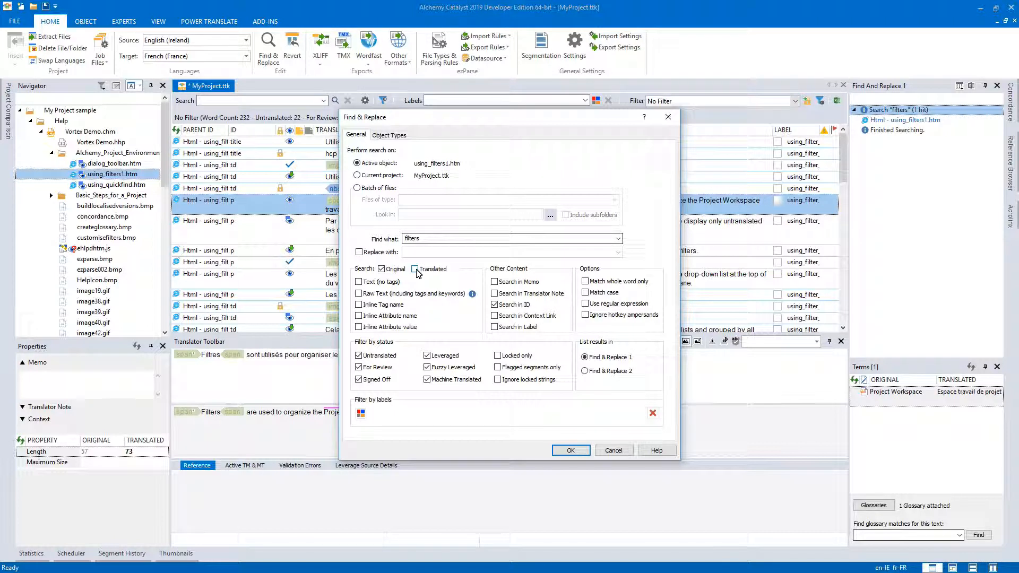
{"action": "left_click", "coordinate": [494, 305]}
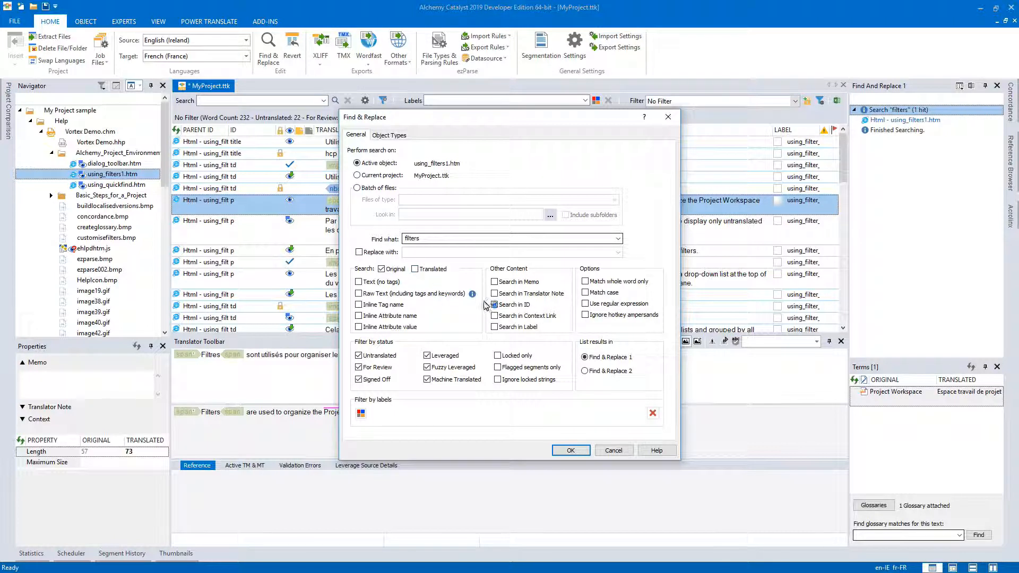
{"action": "left_click", "coordinate": [359, 283]}
{"action": "left_click", "coordinate": [359, 294]}
{"action": "left_click", "coordinate": [359, 282]}
Step: Search only the translated text of using_filters1.htm for "filtres"
{"action": "left_click", "coordinate": [415, 269]}
{"action": "left_click", "coordinate": [382, 269]}
{"action": "double_click", "coordinate": [430, 241]}
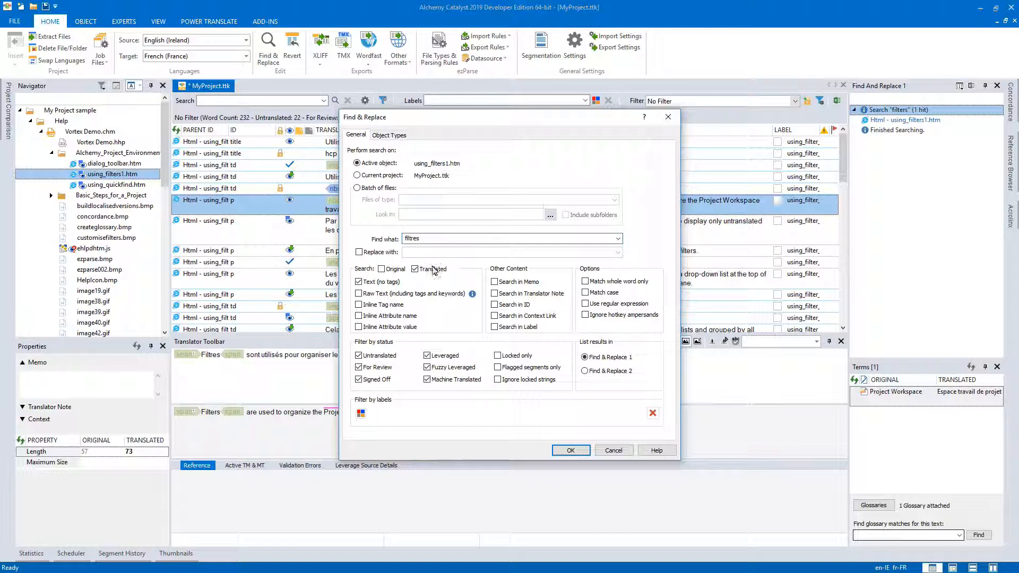
{"action": "left_click", "coordinate": [571, 450]}
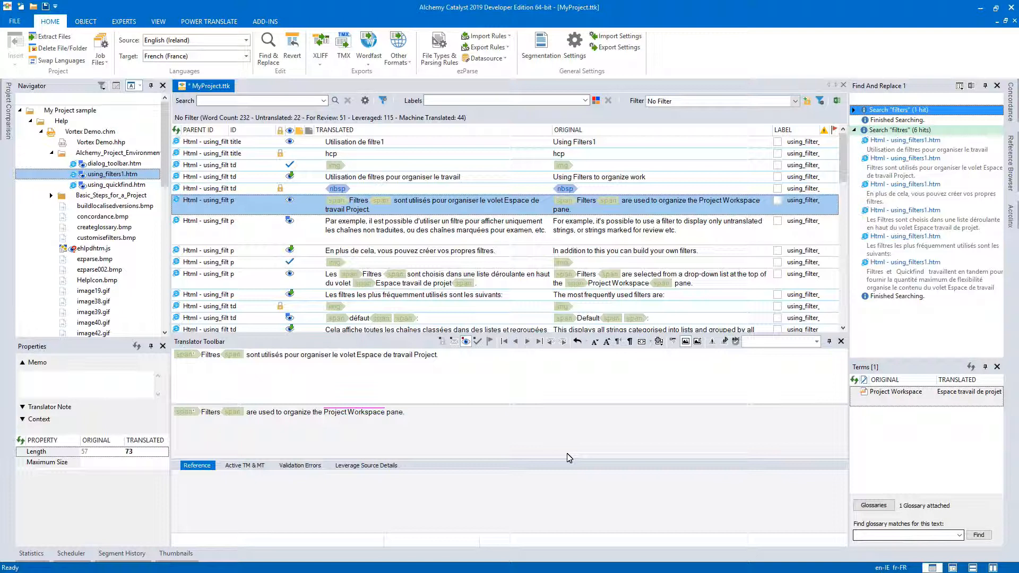
Step: Search the translated text without tags for "filtres sont" and go to the first hit's segment
{"action": "key", "text": "ctrl+f"}
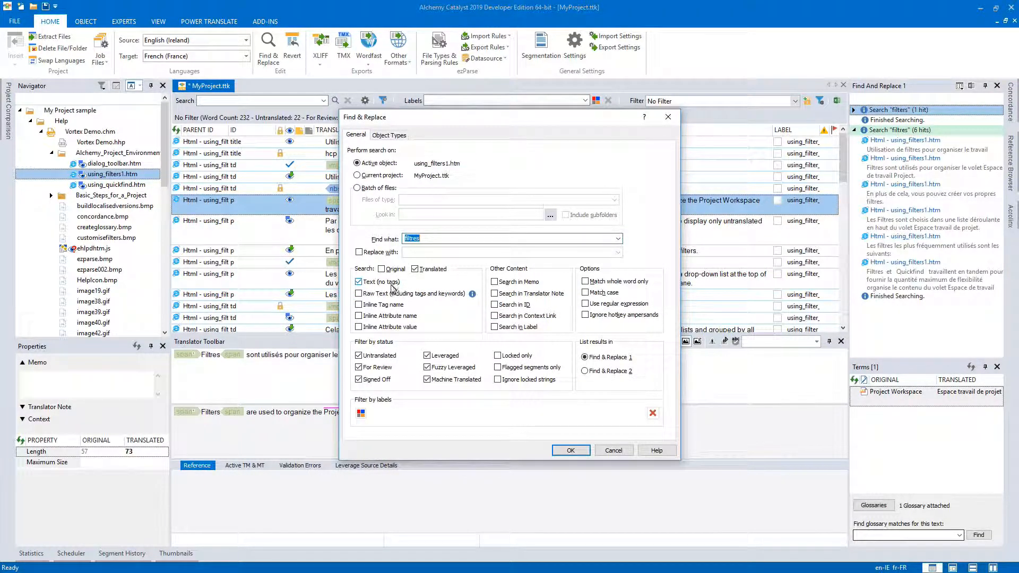
{"action": "left_click_drag", "start_coordinate": [470, 118], "coordinate": [635, 127]}
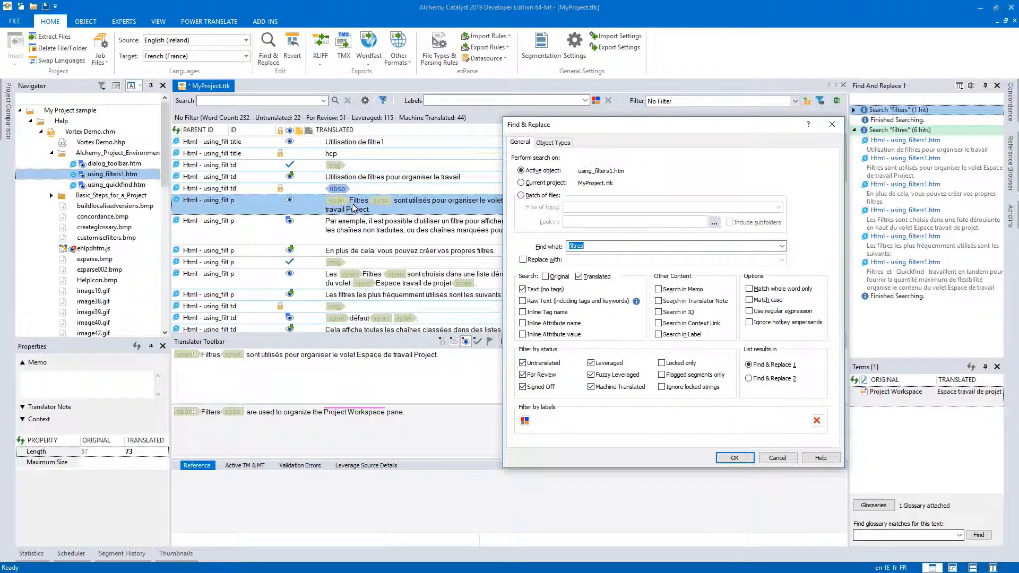
{"action": "left_click", "coordinate": [581, 248]}
{"action": "left_click", "coordinate": [731, 458]}
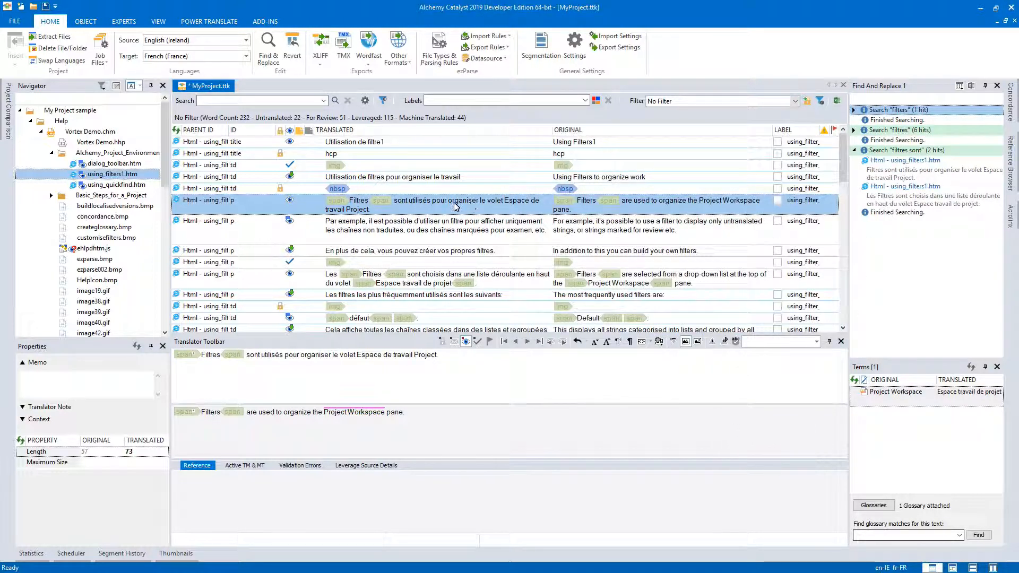
{"action": "left_click", "coordinate": [929, 160]}
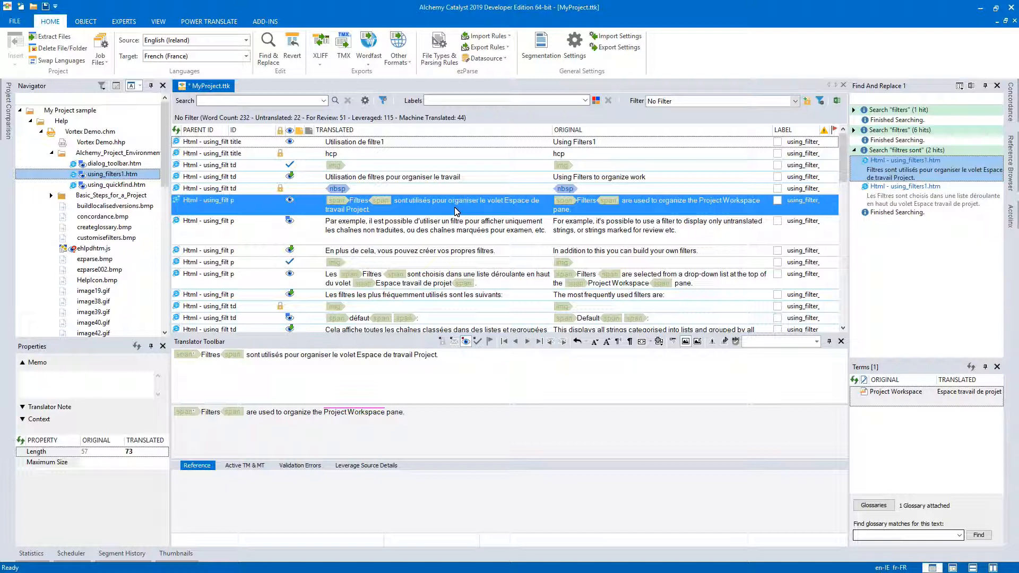
Step: Search the translated raw text, including tags and keywords, for "filtres</span> sont"
{"action": "key", "text": "ctrl+f"}
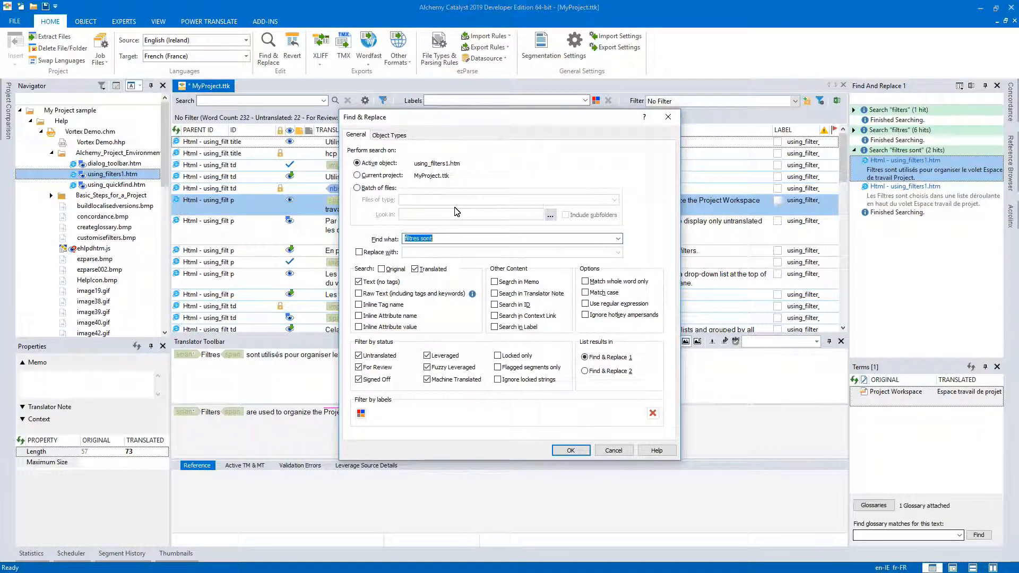
{"action": "left_click", "coordinate": [358, 293]}
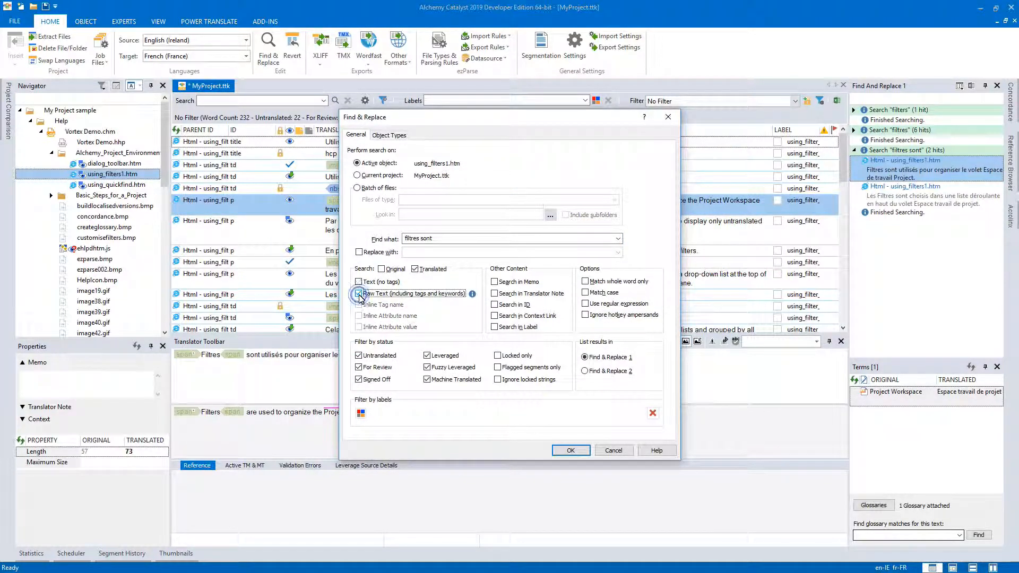
{"action": "left_click_drag", "start_coordinate": [490, 126], "coordinate": [647, 132]}
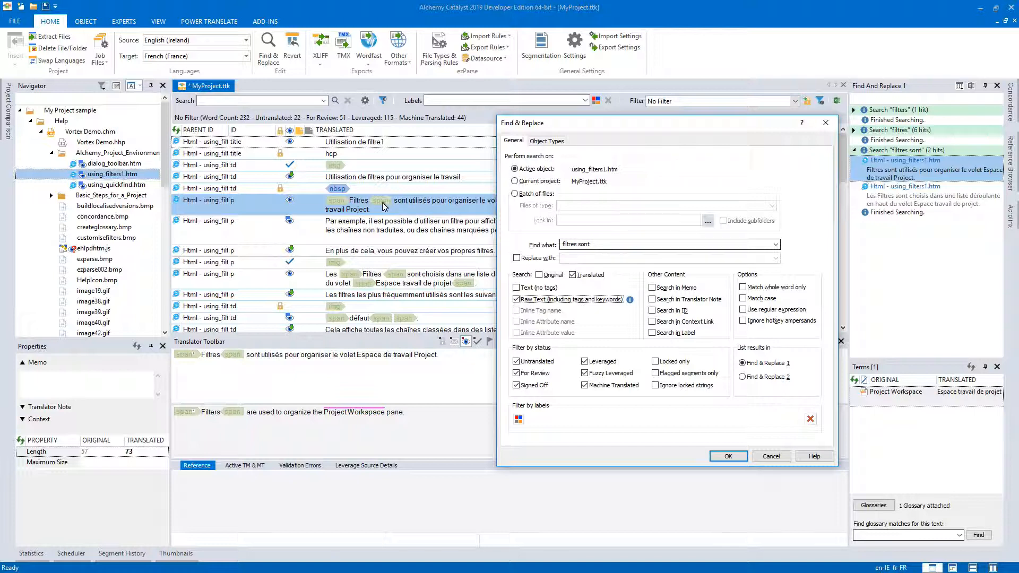
{"action": "left_click", "coordinate": [578, 246]}
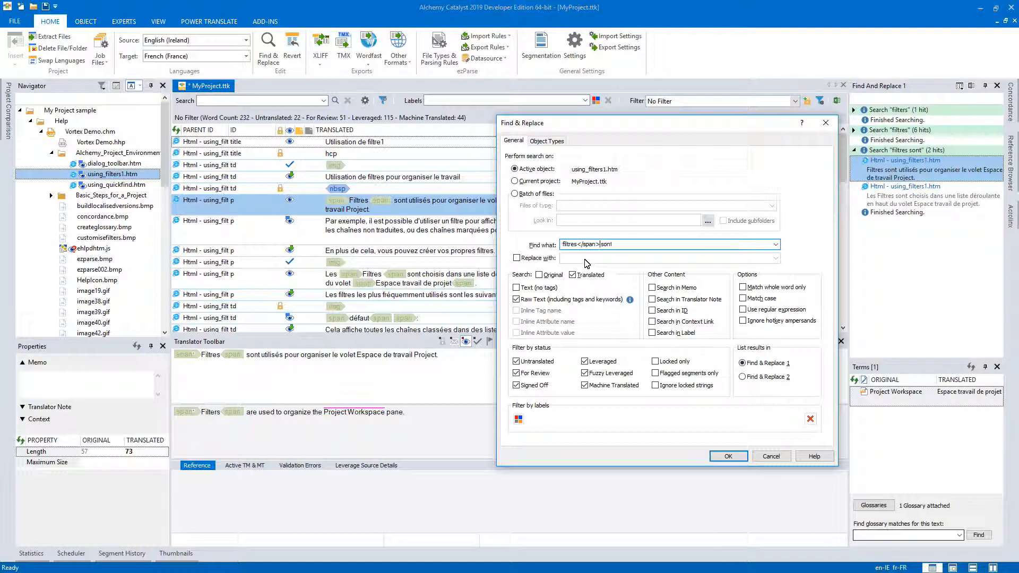
{"action": "left_click", "coordinate": [721, 456]}
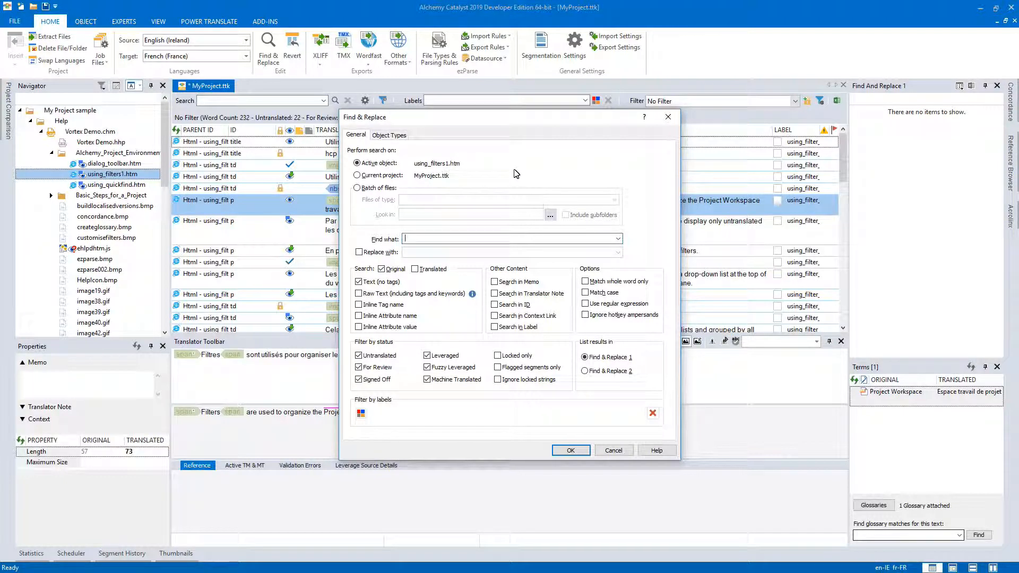
Step: Search the original content of using_filters1.htm for "span" by inline tag name only
{"action": "left_click", "coordinate": [360, 304]}
{"action": "left_click", "coordinate": [359, 282]}
{"action": "left_click", "coordinate": [427, 240]}
{"action": "left_click", "coordinate": [570, 451]}
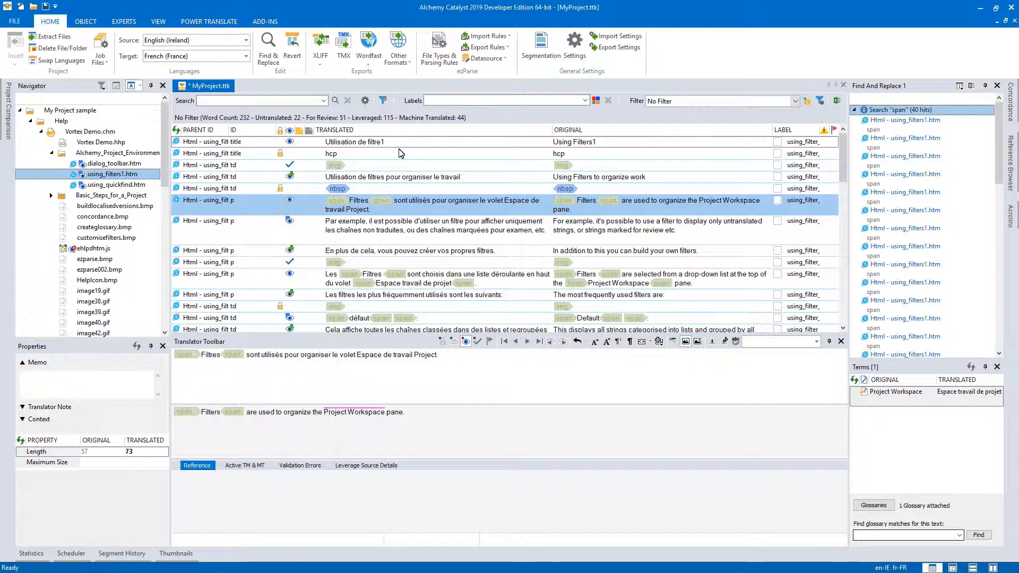
Step: Close the search options without searching and inspect the opening span tag in the selected segment's translation
{"action": "key", "text": "ctrl+f"}
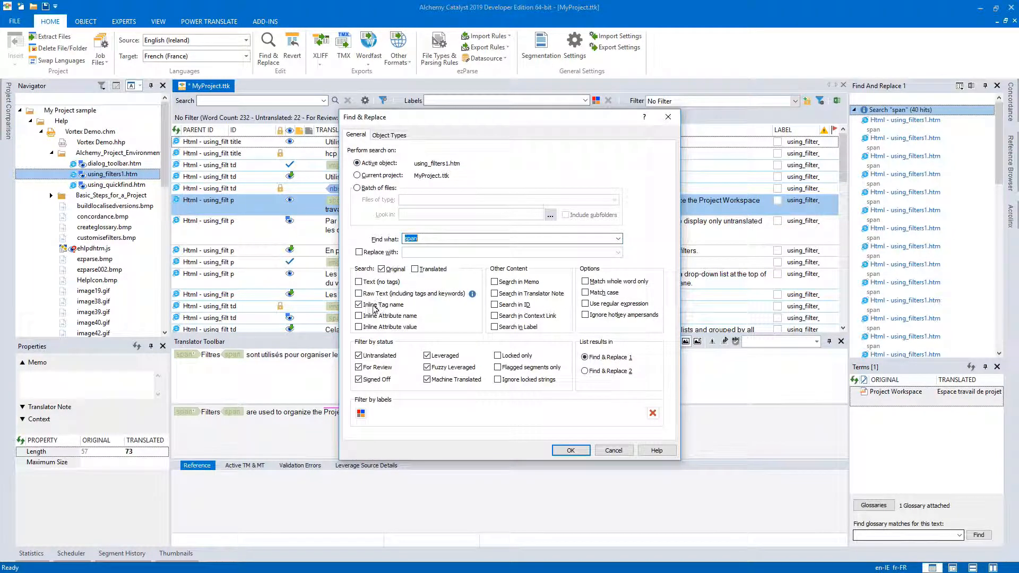
{"action": "left_click", "coordinate": [613, 451]}
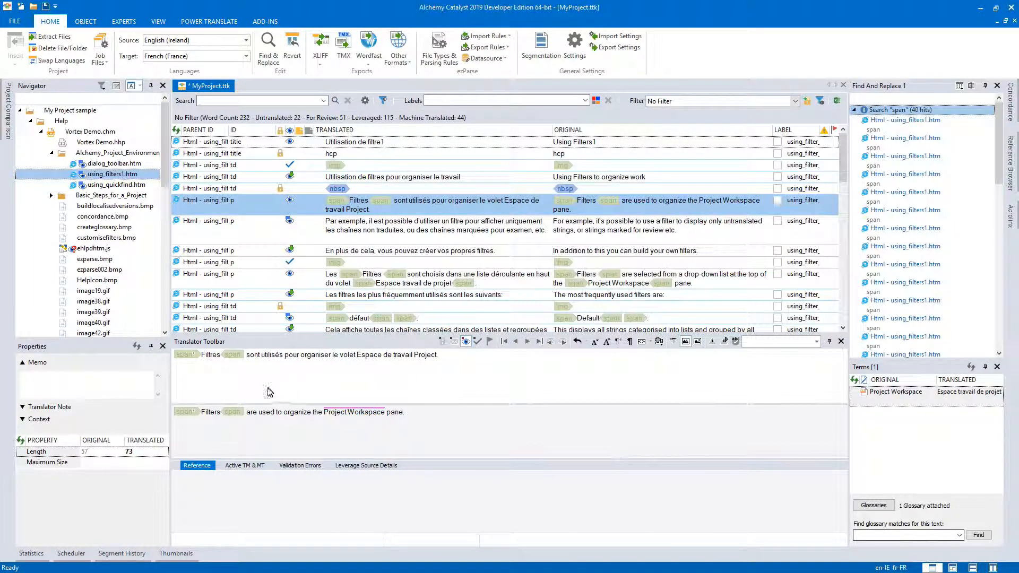
{"action": "mouse_move", "coordinate": [179, 359]}
Step: Search the original content for "class" by inline attribute name instead of inline tag name
{"action": "left_click", "coordinate": [268, 54]}
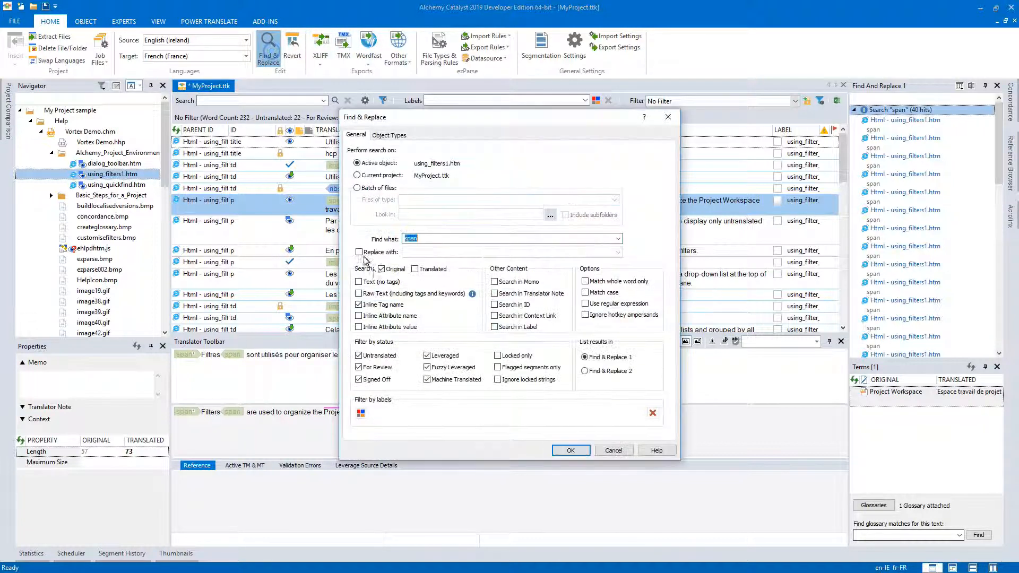
{"action": "left_click", "coordinate": [359, 317]}
{"action": "left_click", "coordinate": [361, 305]}
{"action": "left_click_drag", "start_coordinate": [435, 239], "coordinate": [391, 239]}
{"action": "type", "text": "class"}
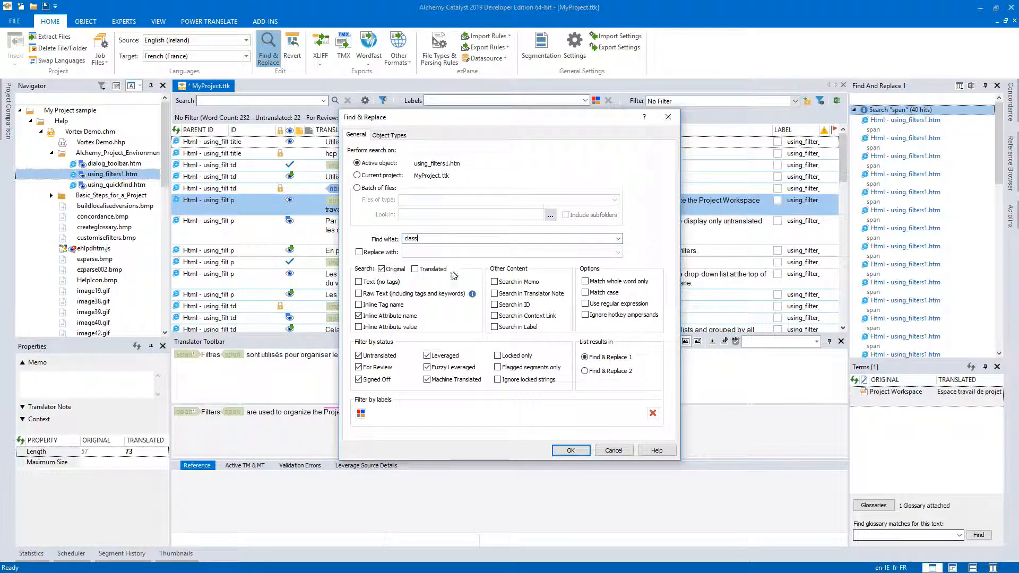
{"action": "left_click", "coordinate": [570, 450]}
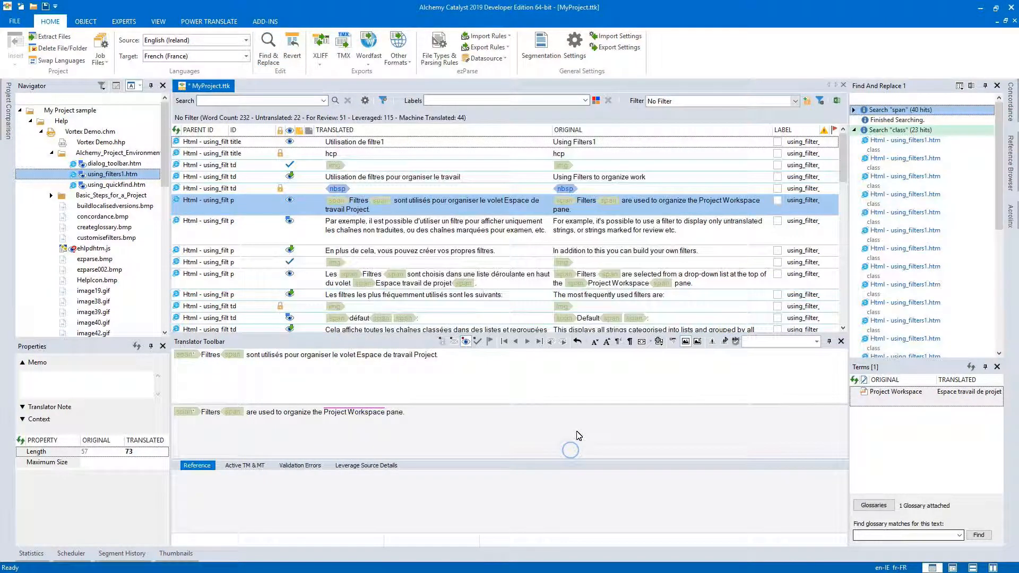
Step: Search the original content of using_filters1.htm for "hcp6" by inline attribute value only, and select the first result
{"action": "left_click", "coordinate": [268, 51]}
{"action": "left_click", "coordinate": [359, 315]}
{"action": "left_click", "coordinate": [359, 327]}
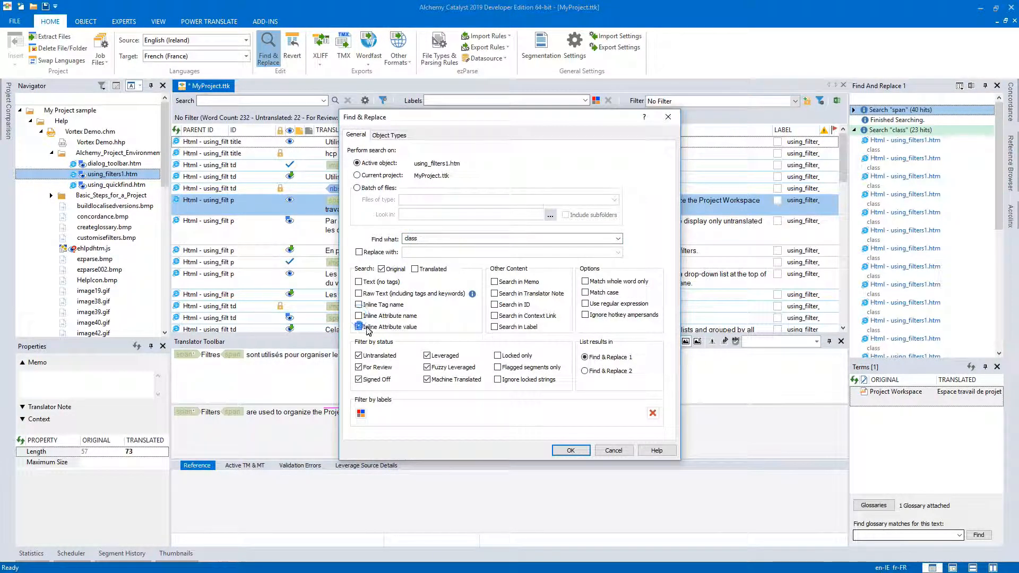
{"action": "double_click", "coordinate": [426, 239]}
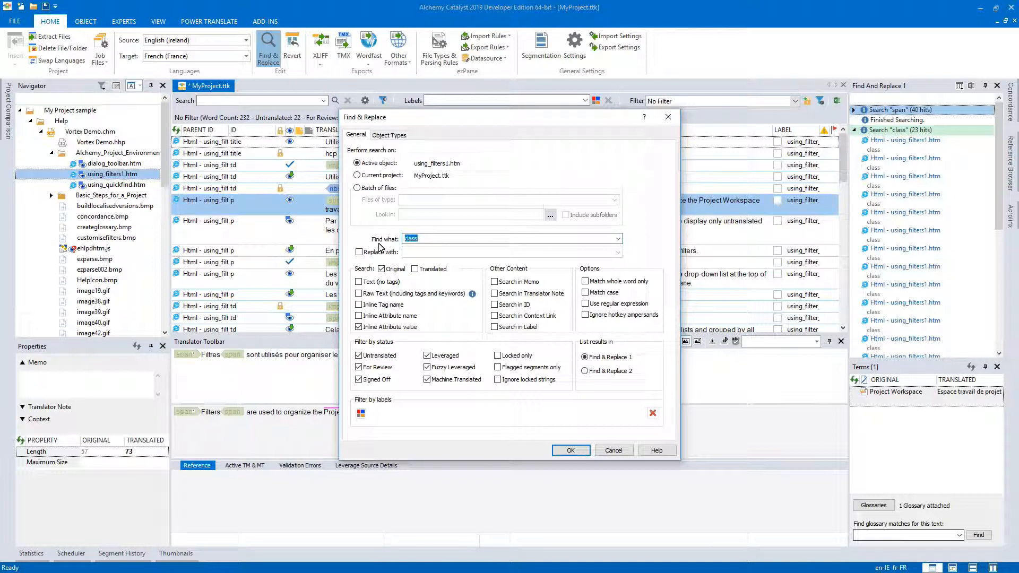
{"action": "type", "text": "hcp6"}
{"action": "left_click", "coordinate": [571, 451]}
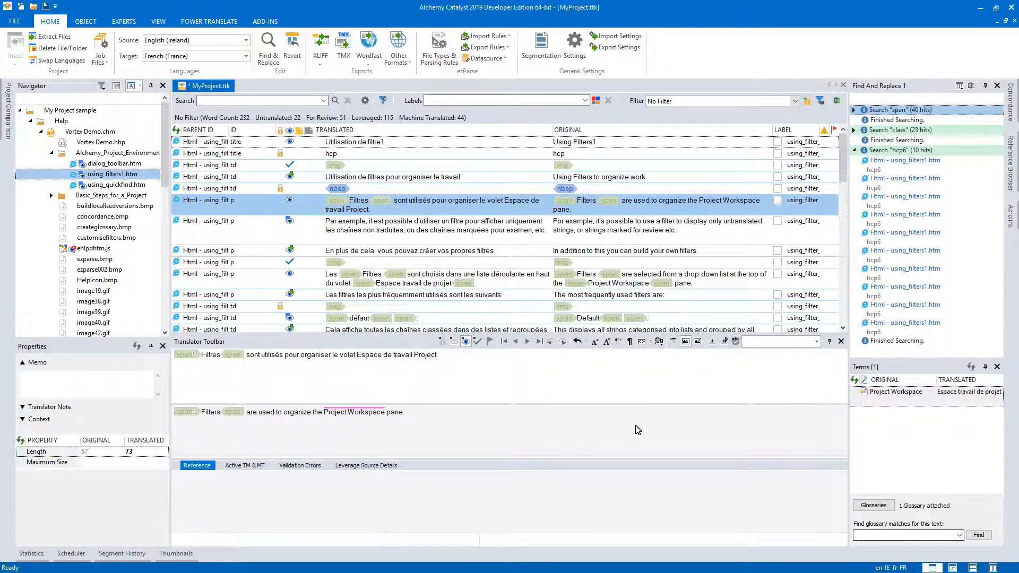
{"action": "left_click", "coordinate": [927, 162]}
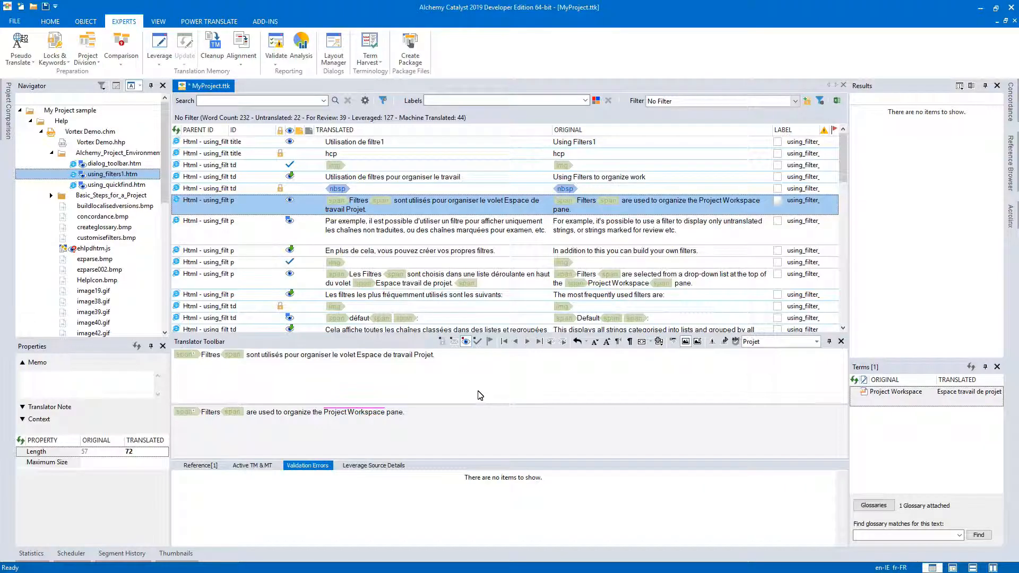
Step: Review Validate Expert's scope and test options for using_filters1.htm, and close it without running a validation
{"action": "left_click", "coordinate": [276, 44]}
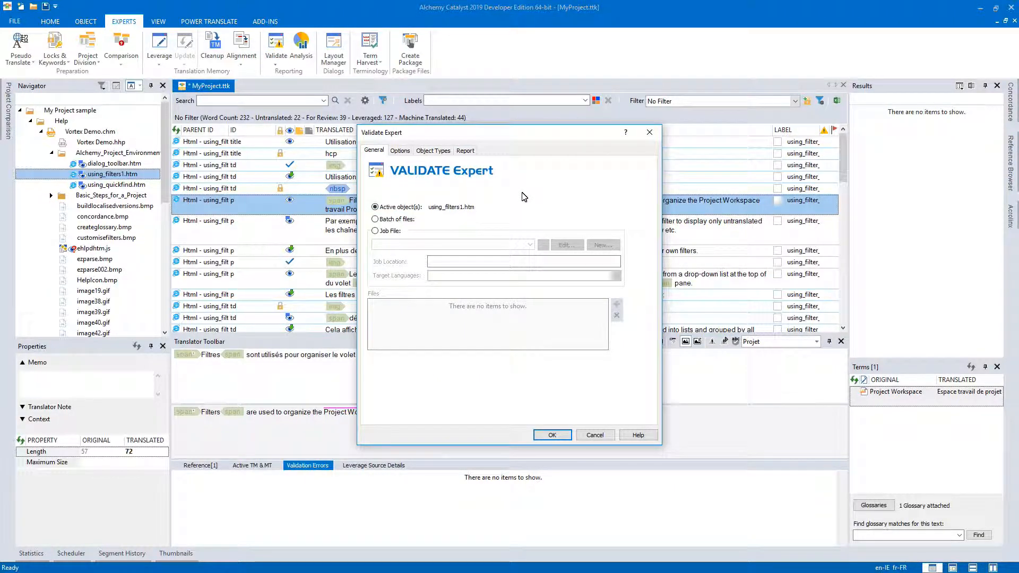
{"action": "left_click", "coordinate": [401, 152]}
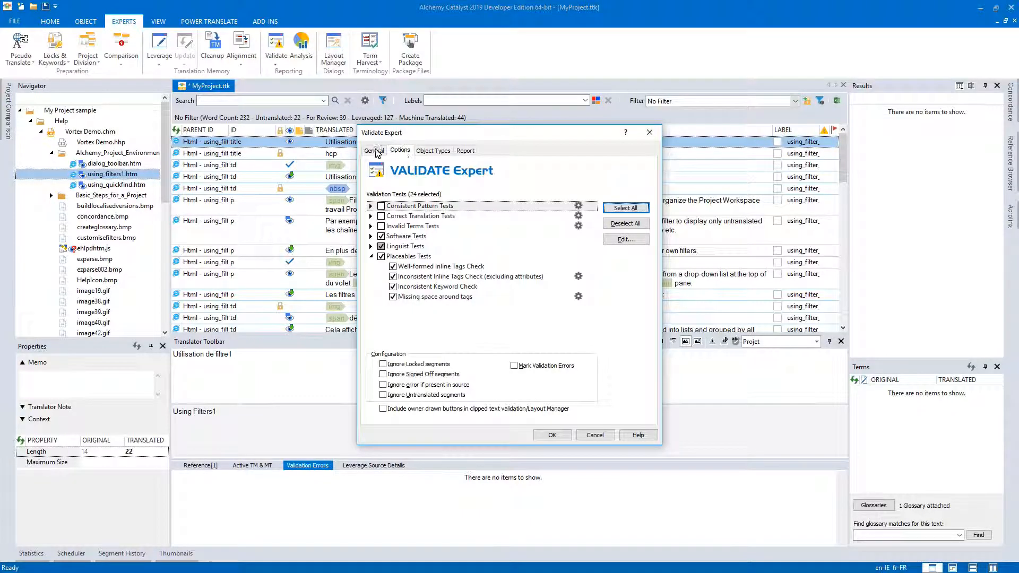
{"action": "left_click", "coordinate": [375, 150]}
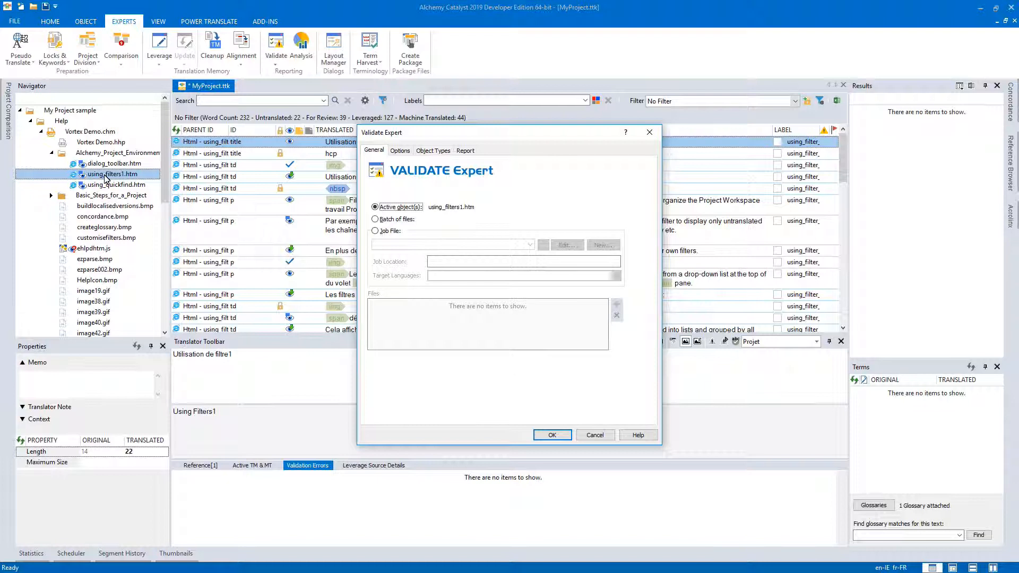
{"action": "left_click", "coordinate": [595, 435]}
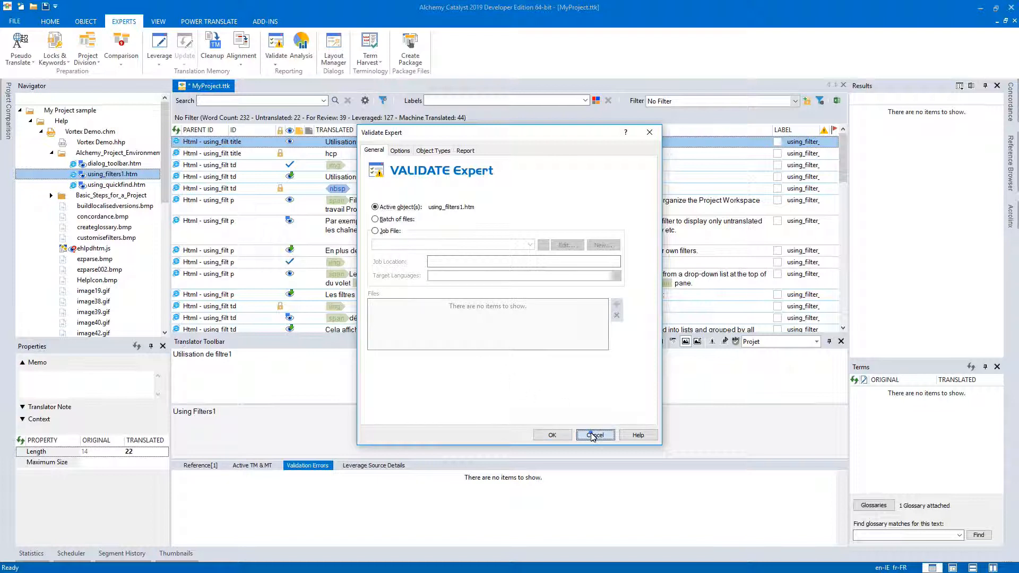
Step: Check Validate Expert's scope with the whole My Project sample selected, and close it without validating
{"action": "left_click", "coordinate": [72, 110]}
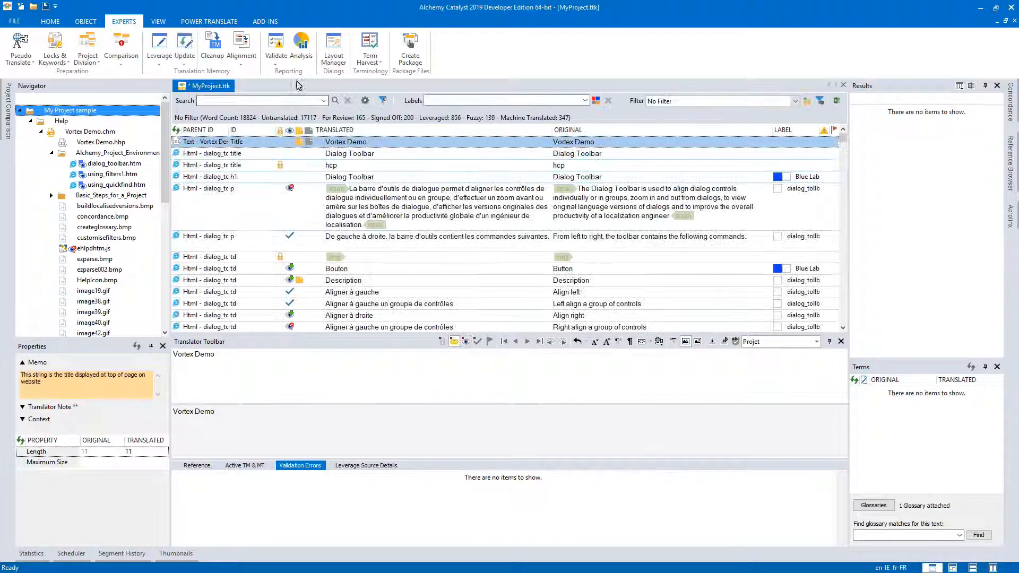
{"action": "left_click", "coordinate": [276, 47]}
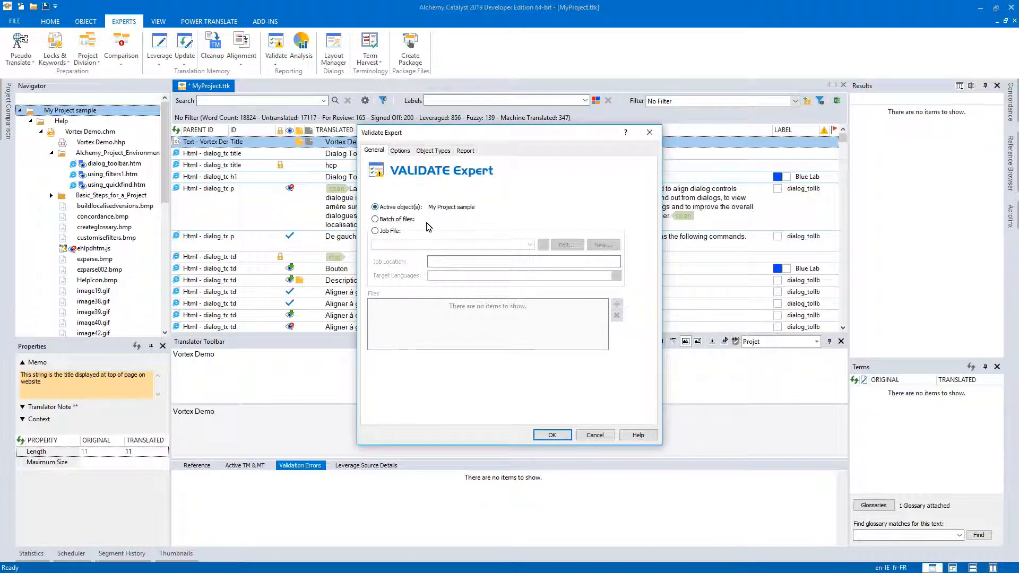
{"action": "left_click", "coordinate": [595, 435]}
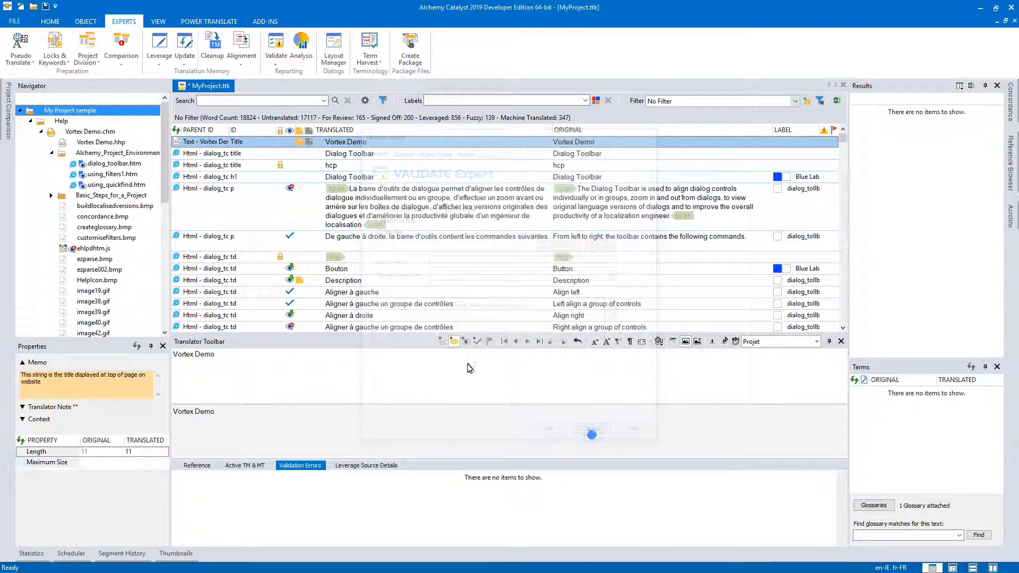
Step: Validate using_filters1.htm with the preset tests, dismiss the completion notice and go to the result for the spelling of "hcp"
{"action": "left_click", "coordinate": [120, 174]}
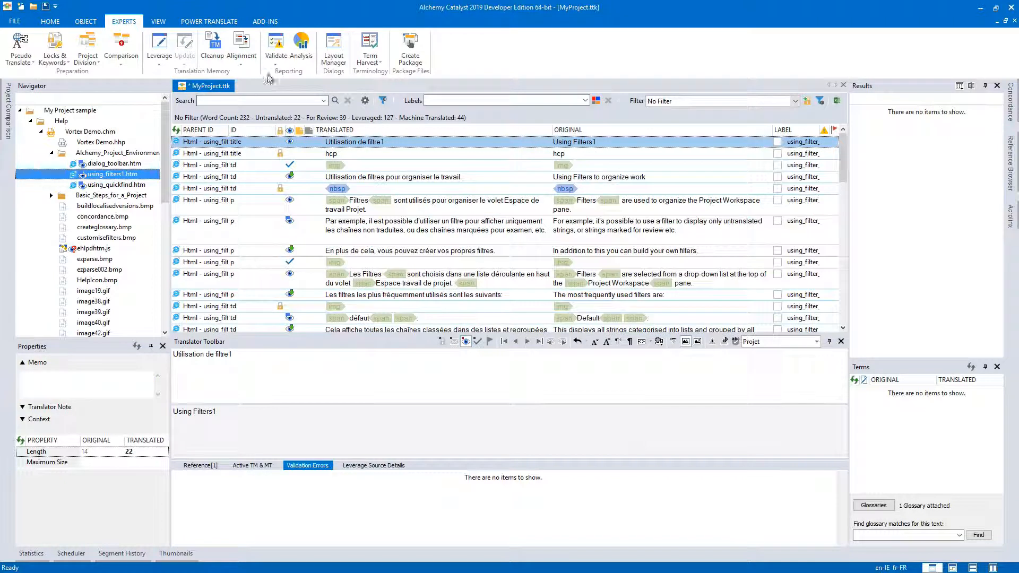
{"action": "left_click", "coordinate": [275, 47]}
{"action": "left_click", "coordinate": [400, 151]}
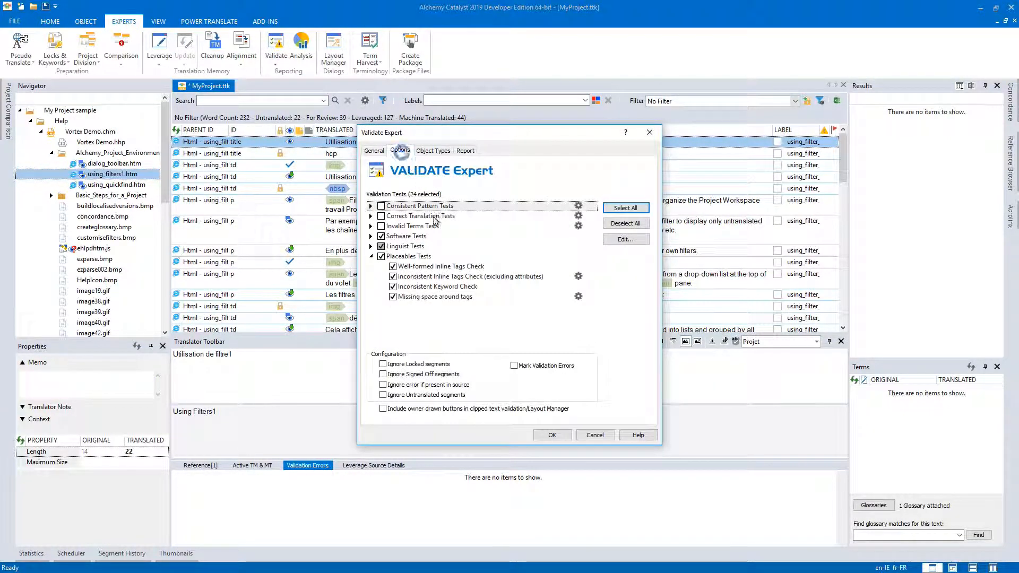
{"action": "left_click", "coordinate": [552, 435]}
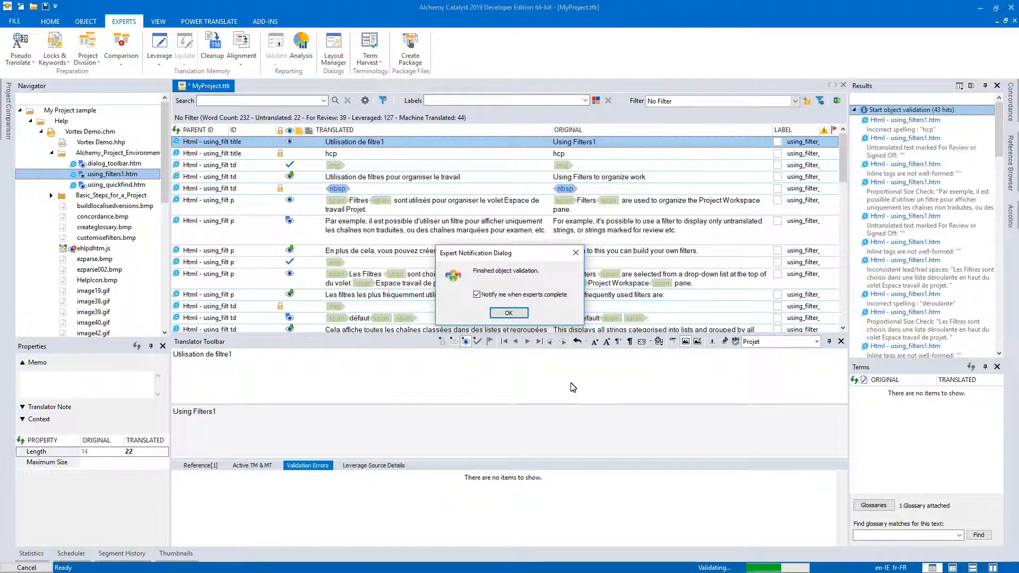
{"action": "left_click", "coordinate": [513, 313]}
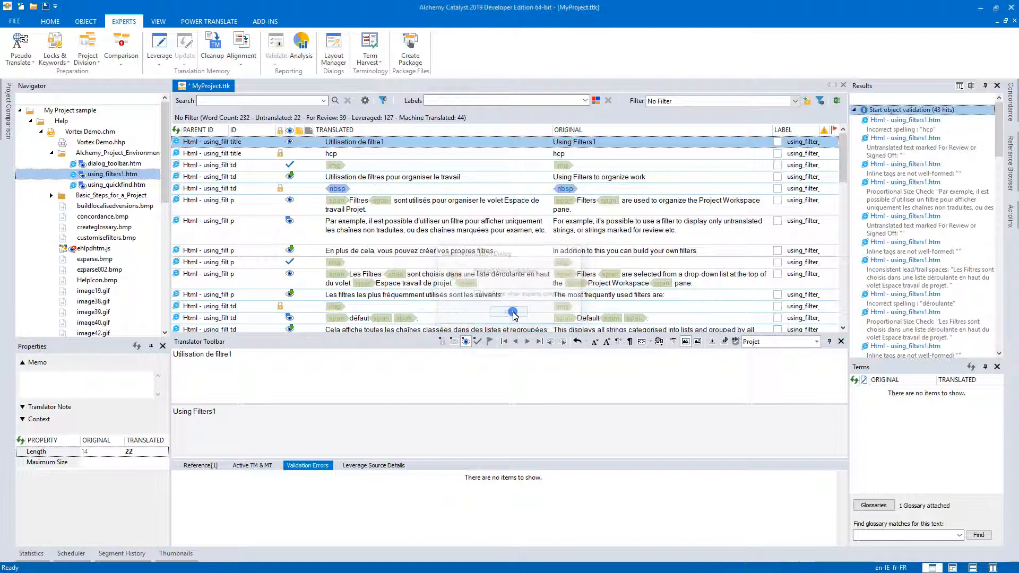
{"action": "double_click", "coordinate": [900, 125]}
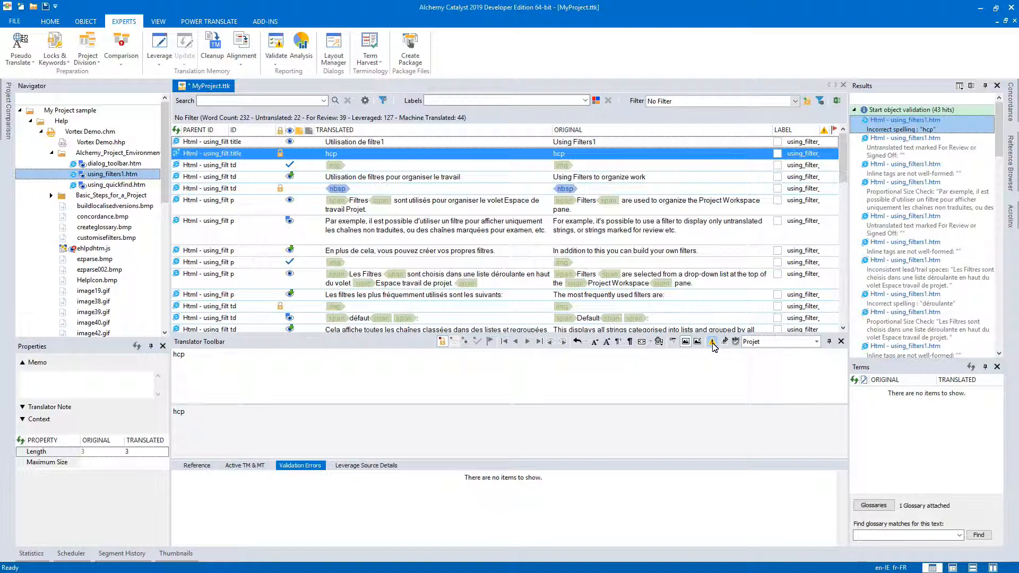
Step: In the Validate options, expand the Linguist Tests and exclude the Software Tests
{"action": "left_click", "coordinate": [435, 378]}
{"action": "left_click", "coordinate": [275, 62]}
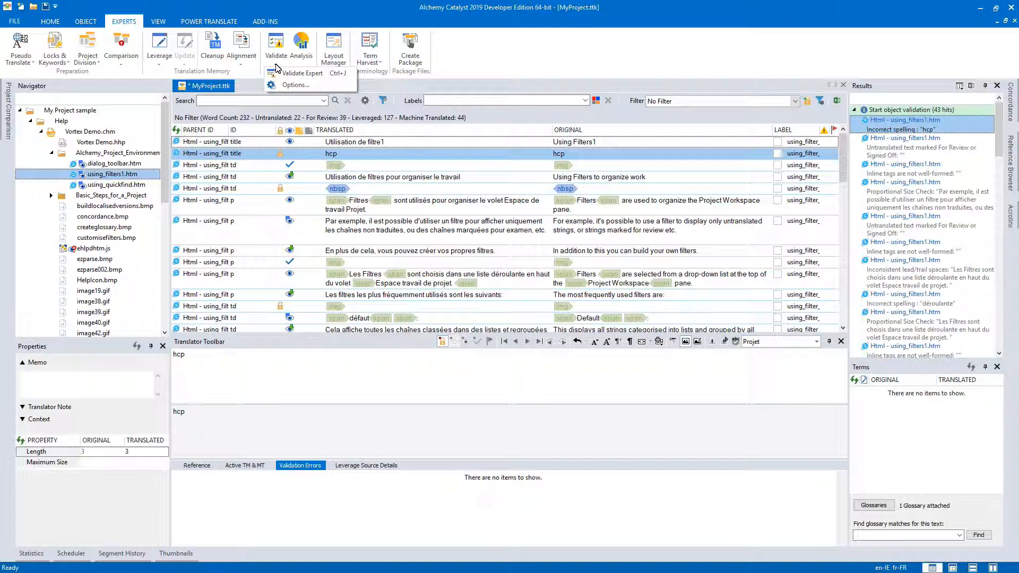
{"action": "left_click", "coordinate": [298, 74]}
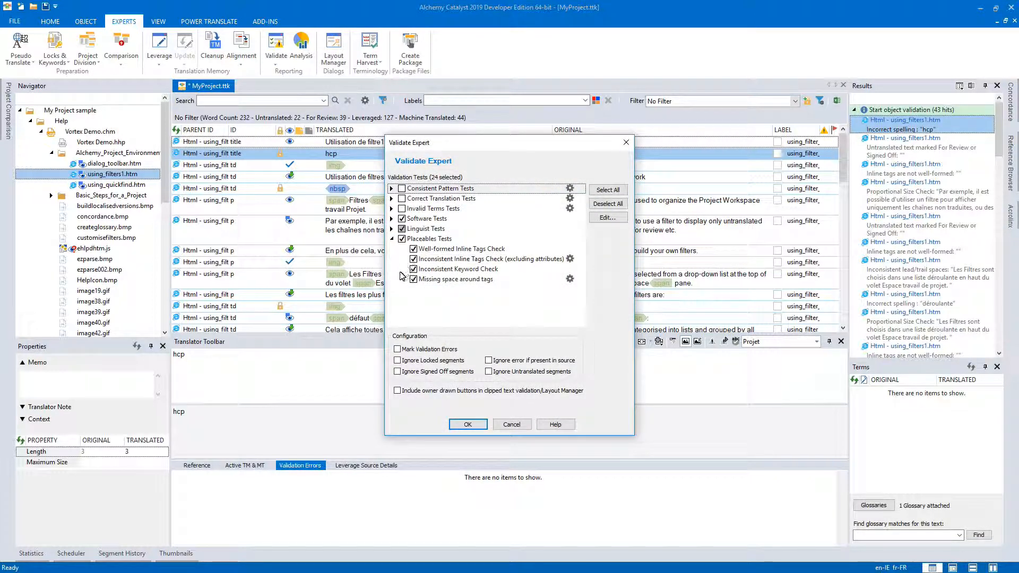
{"action": "left_click", "coordinate": [392, 229]}
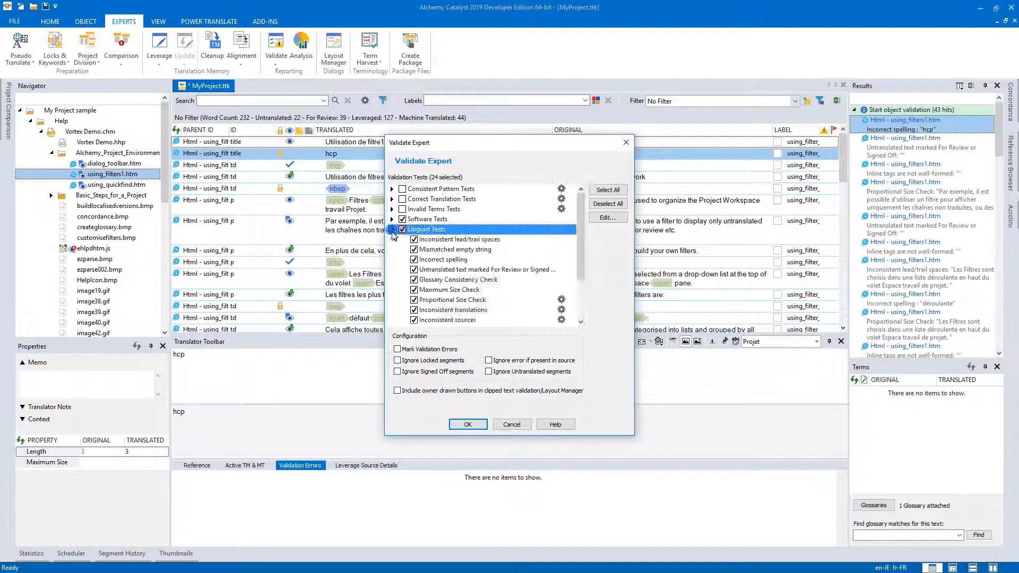
{"action": "mouse_move", "coordinate": [578, 234]}
{"action": "left_mouse_down"}
{"action": "mouse_move", "coordinate": [578, 263]}
{"action": "mouse_move", "coordinate": [575, 220]}
{"action": "mouse_move", "coordinate": [577, 276]}
{"action": "mouse_move", "coordinate": [578, 225]}
{"action": "left_mouse_up"}
{"action": "left_click", "coordinate": [402, 219]}
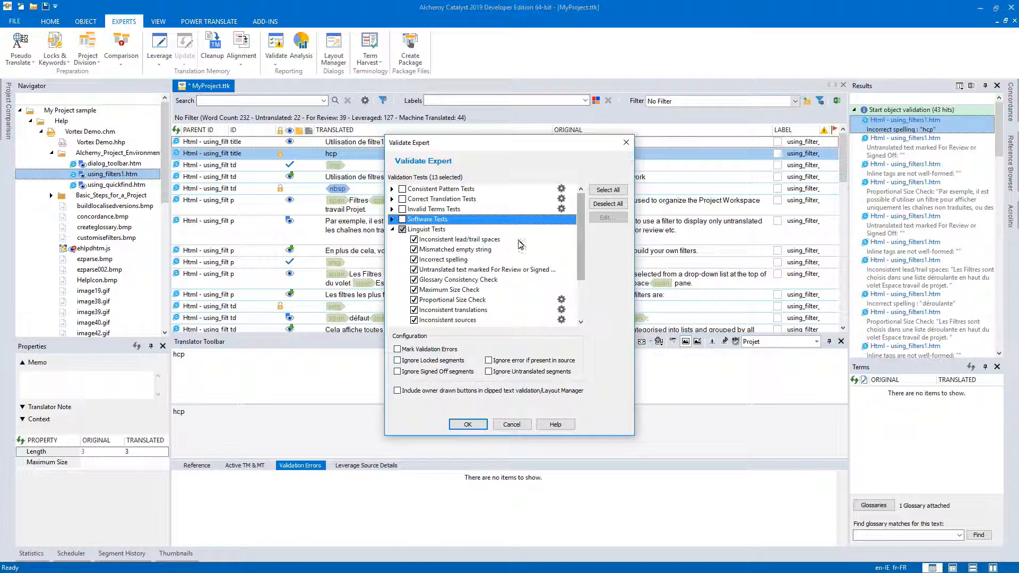
Step: Review the remaining Linguist and Placeables tests, enable Mark Validation Errors and apply the validation options
{"action": "scroll", "coordinate": [580, 253], "scroll_direction": "down", "scroll_amount": 1}
{"action": "scroll", "coordinate": [579, 253], "scroll_direction": "down", "scroll_amount": 1}
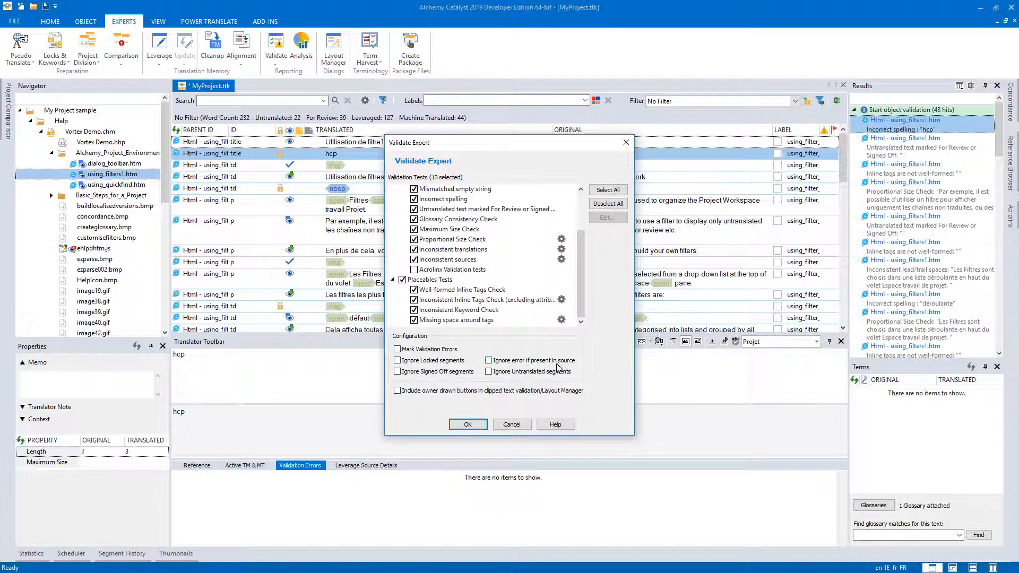
{"action": "left_click", "coordinate": [398, 350]}
{"action": "left_click", "coordinate": [461, 424]}
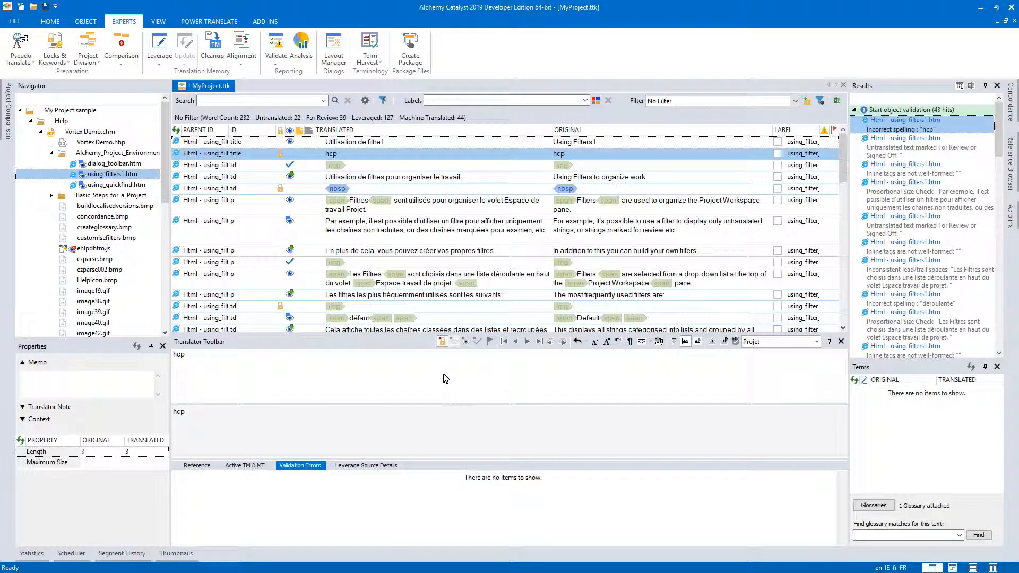
Step: Turn on real-time validation, change the first segment's translation to "Utilisation da filtre1" and commit it by moving to the following segment
{"action": "left_click", "coordinate": [712, 343]}
{"action": "left_click", "coordinate": [380, 144]}
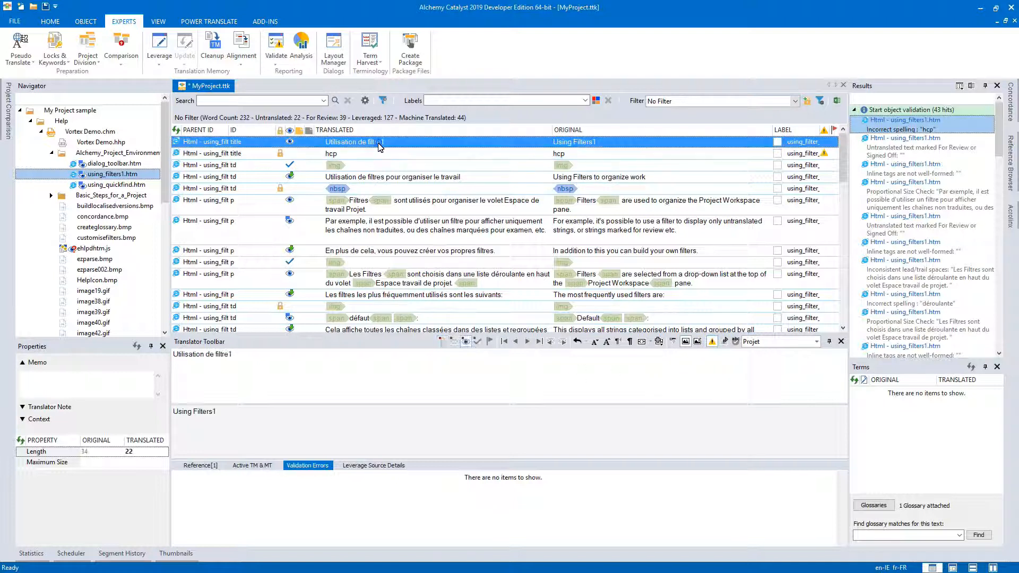
{"action": "left_click", "coordinate": [212, 359]}
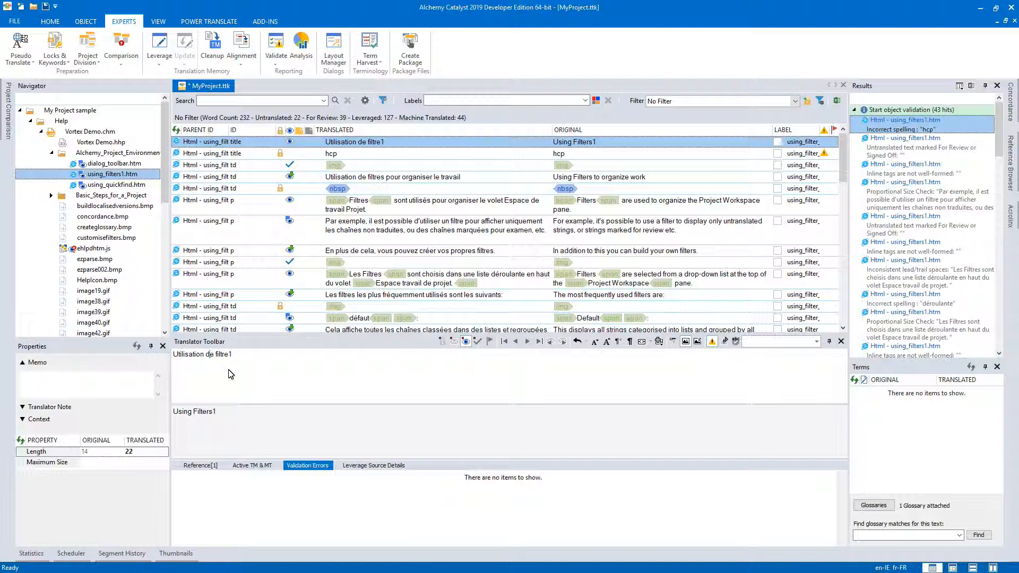
{"action": "key", "text": "BackSpace"}
{"action": "type", "text": "a"}
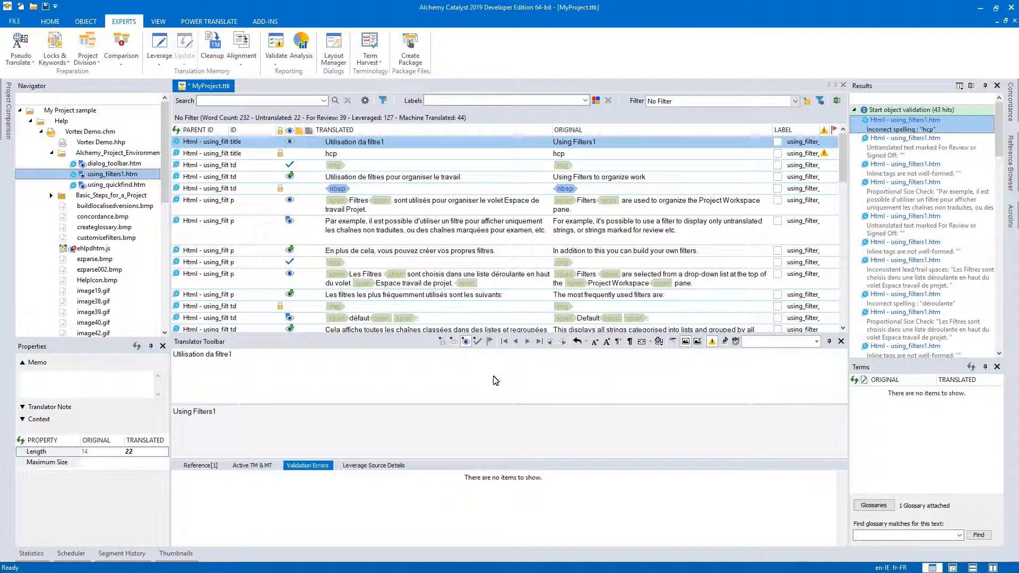
{"action": "key", "text": "ctrl+Down"}
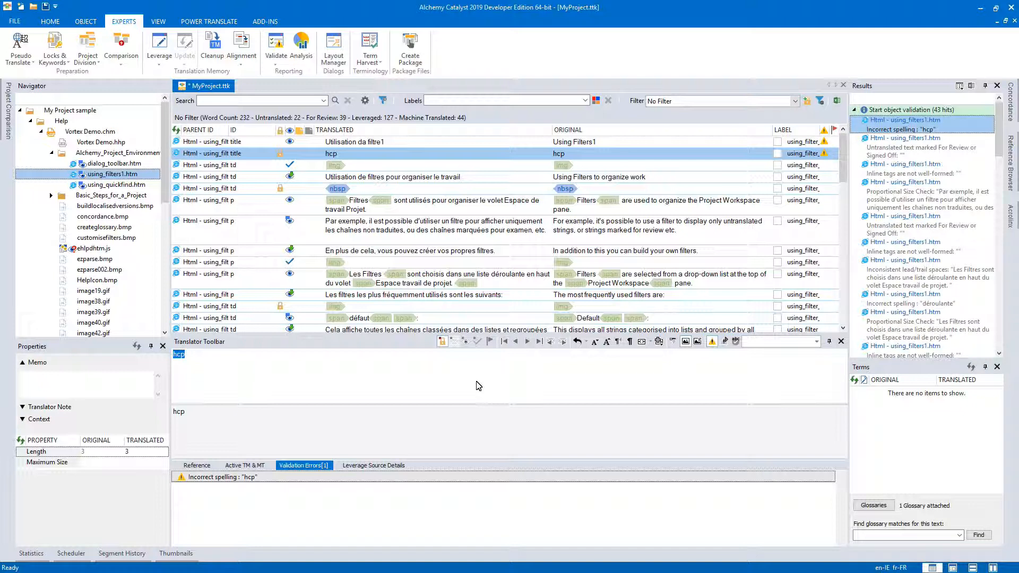
Step: Correct the first segment's translation to "Utilisation de filtre1" and validate that segment again
{"action": "left_click", "coordinate": [377, 142]}
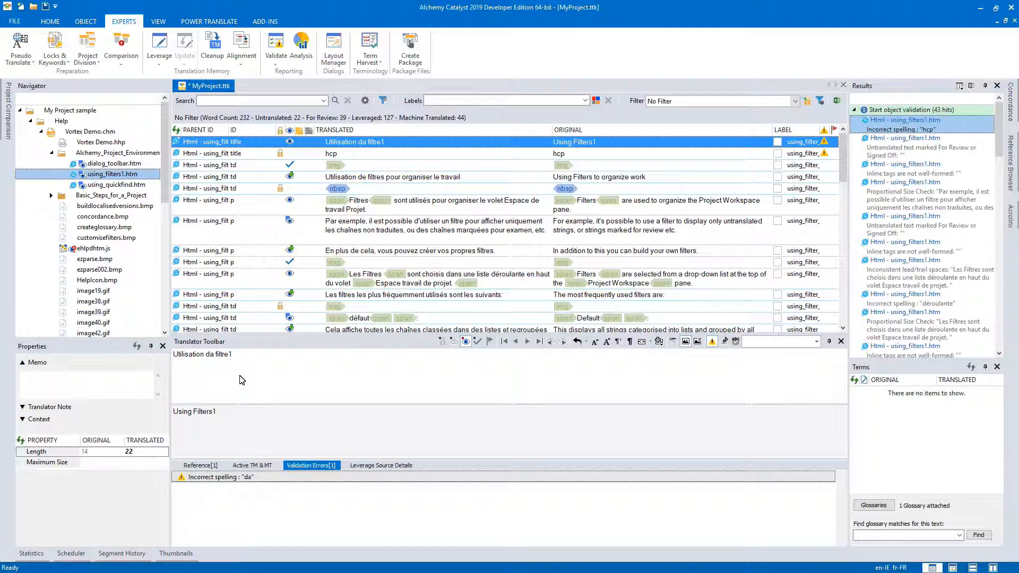
{"action": "left_click", "coordinate": [211, 361]}
{"action": "type", "text": "e"}
{"action": "key", "text": "Delete"}
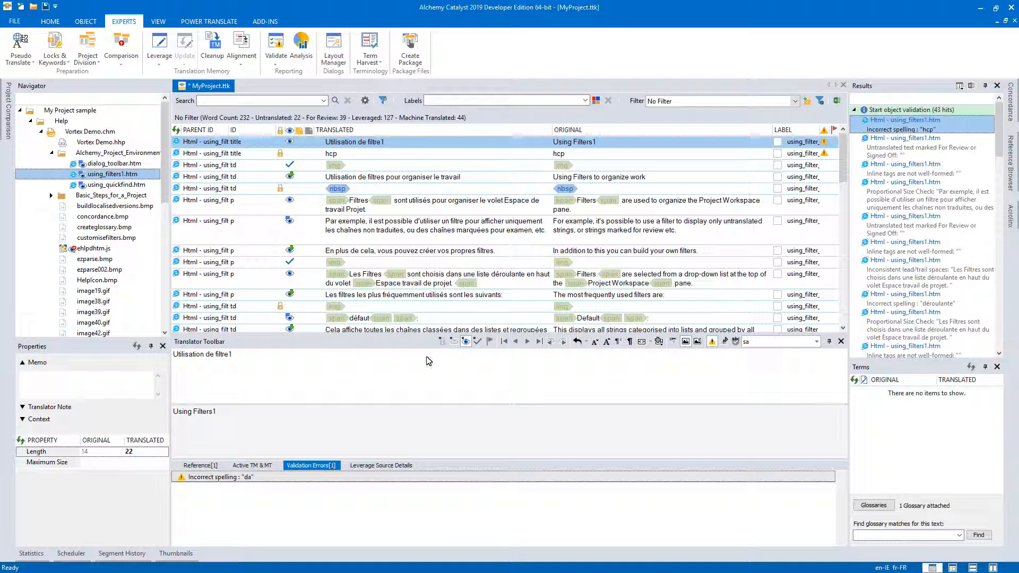
{"action": "left_click", "coordinate": [725, 342]}
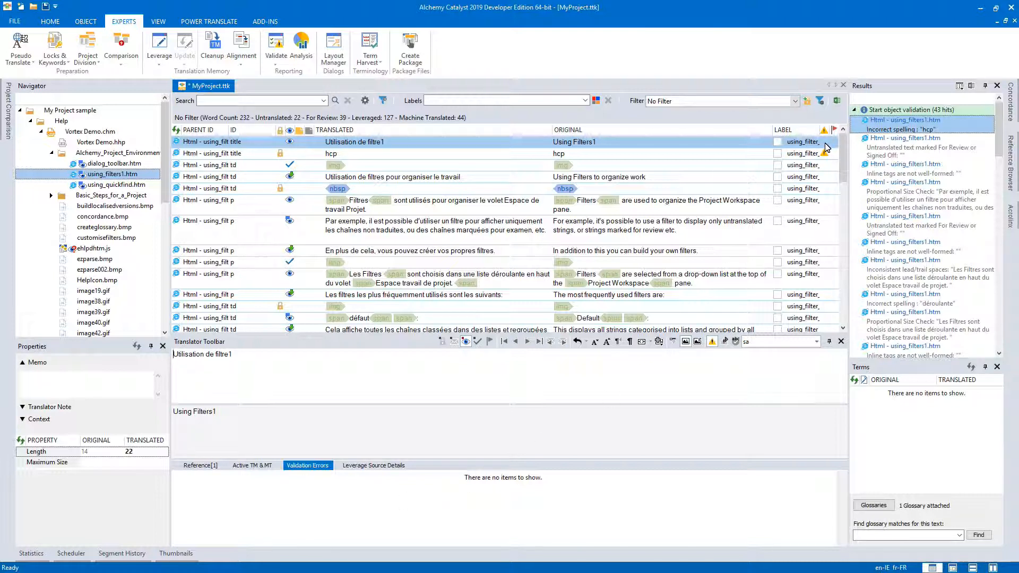
{"action": "left_click", "coordinate": [524, 143]}
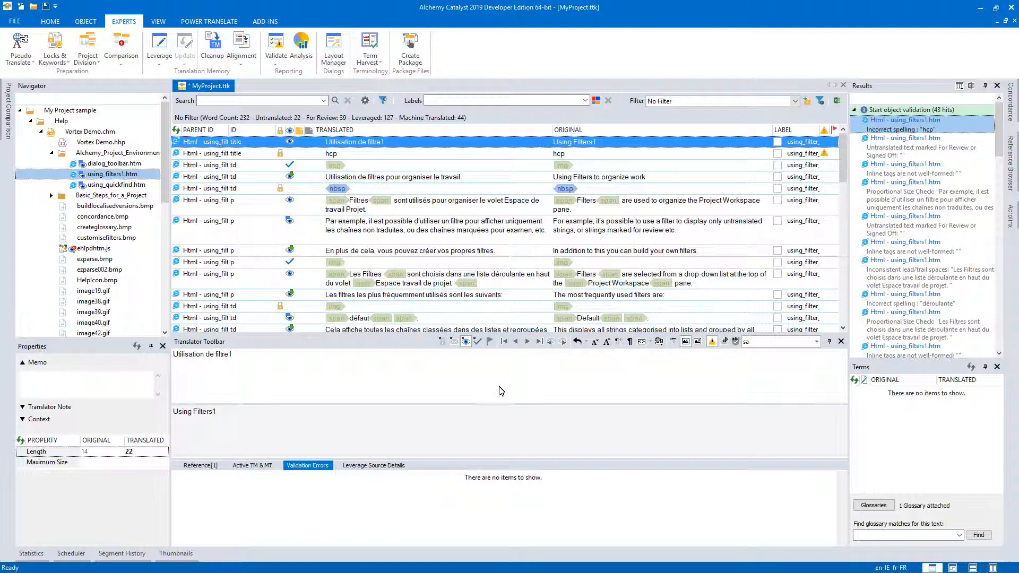
Step: Remove "Projet" and the closing span tag from the translation of the "Filters are used to organize" segment, and commit it
{"action": "left_click", "coordinate": [445, 205]}
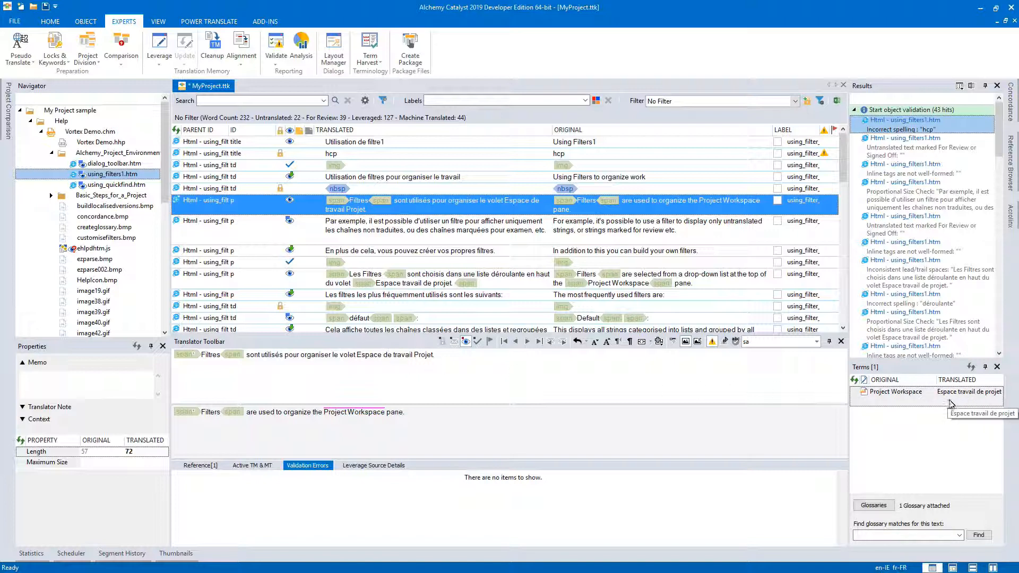
{"action": "left_click", "coordinate": [384, 357]}
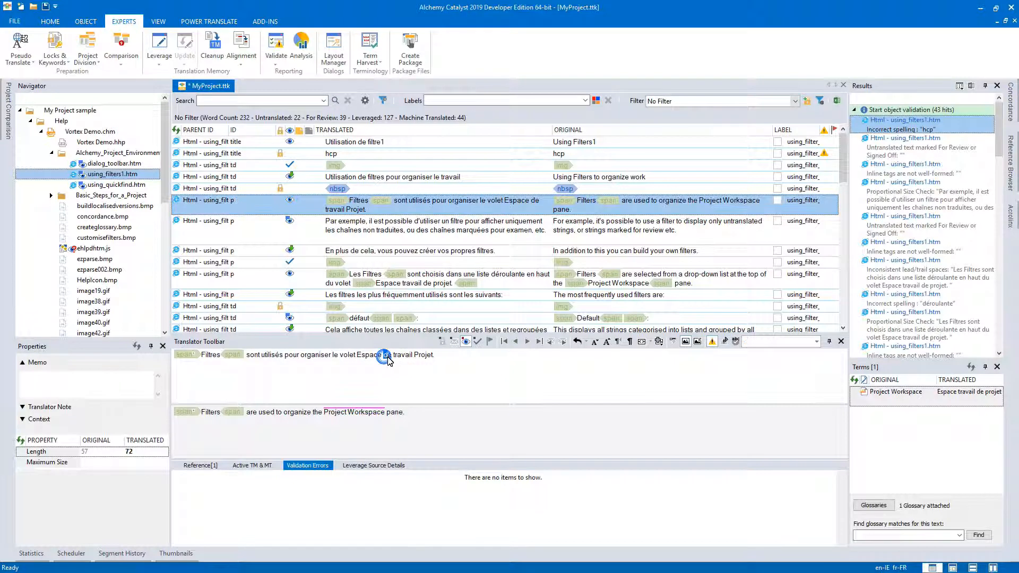
{"action": "double_click", "coordinate": [420, 356]}
{"action": "type", "text": "t"}
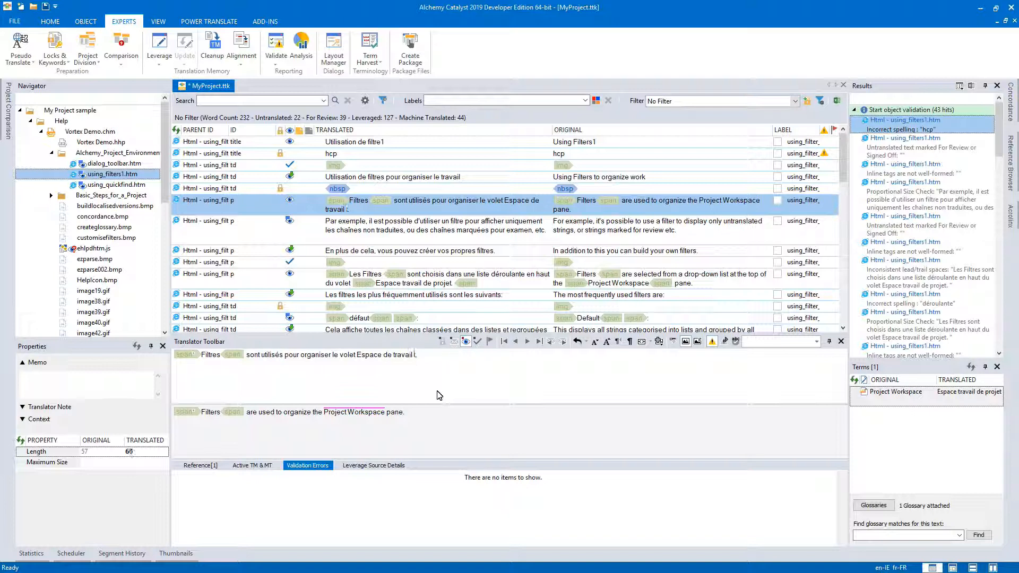
{"action": "left_click", "coordinate": [234, 356]}
{"action": "key", "text": "Delete"}
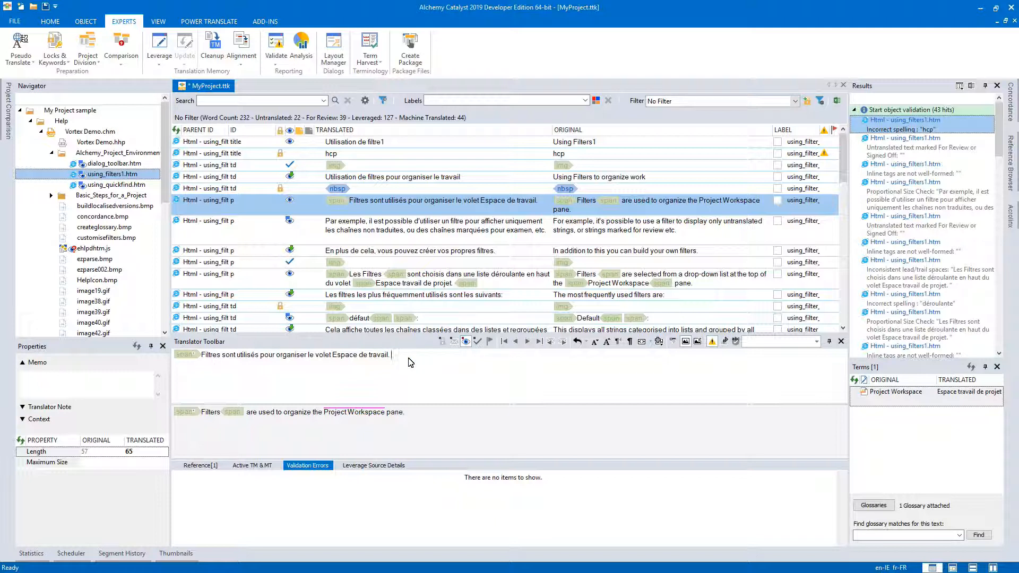
{"action": "key", "text": "Return"}
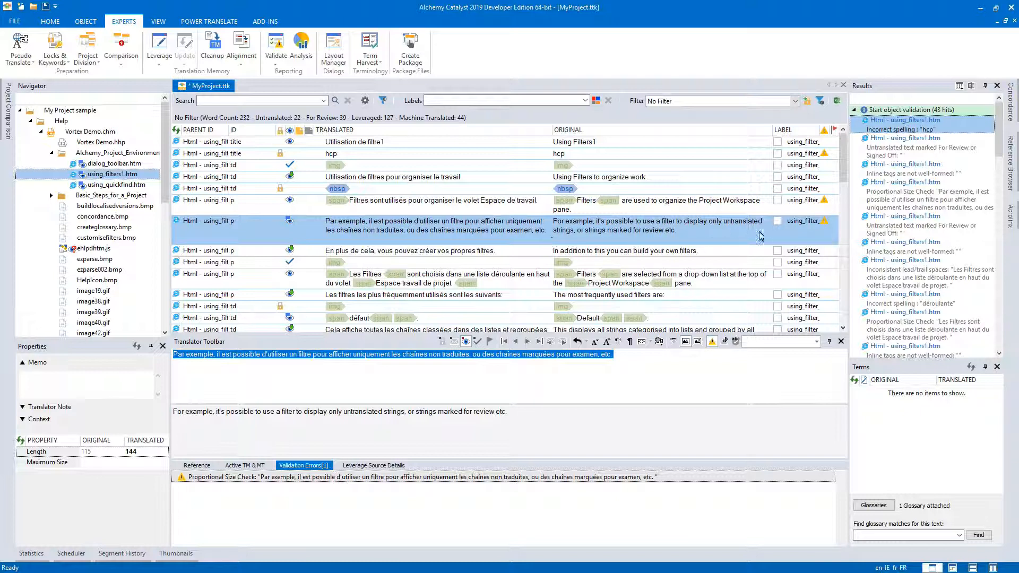
Step: Restore the missing closing span tag after "Filtres" in the translation of the "Filters are used to organize" segment
{"action": "left_click", "coordinate": [421, 205]}
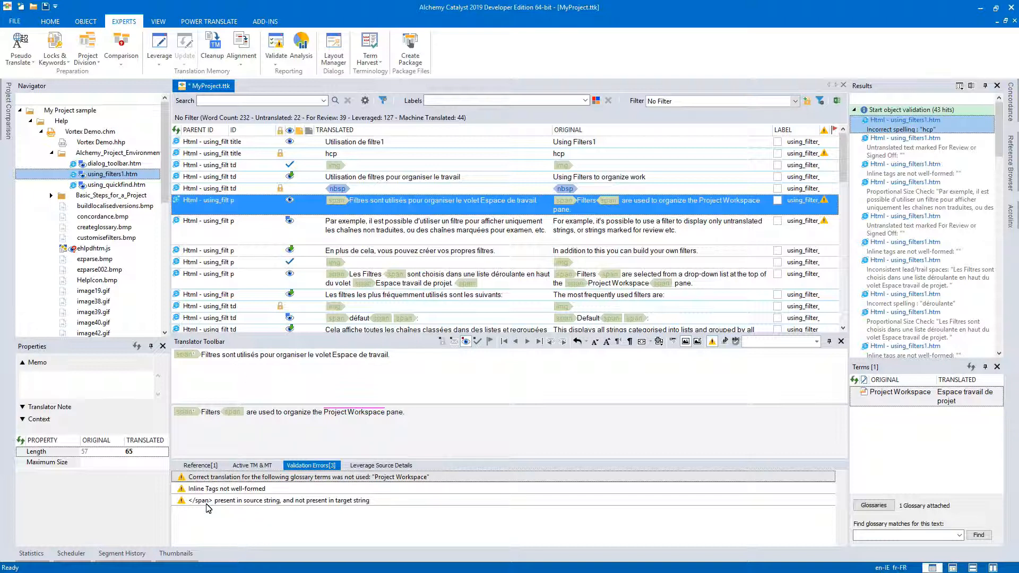
{"action": "left_click", "coordinate": [237, 413]}
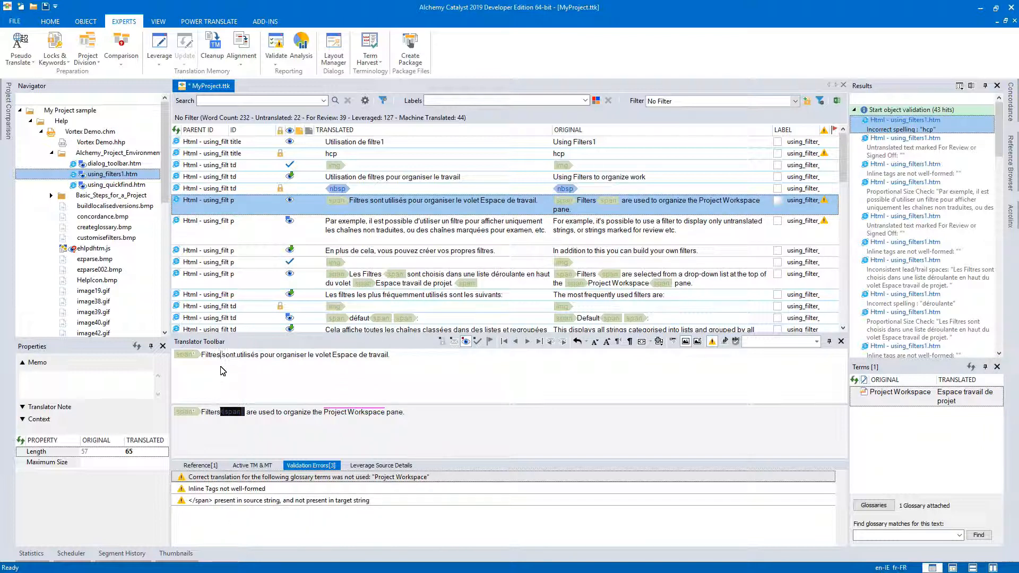
{"action": "left_click_drag", "start_coordinate": [233, 412], "coordinate": [221, 367]}
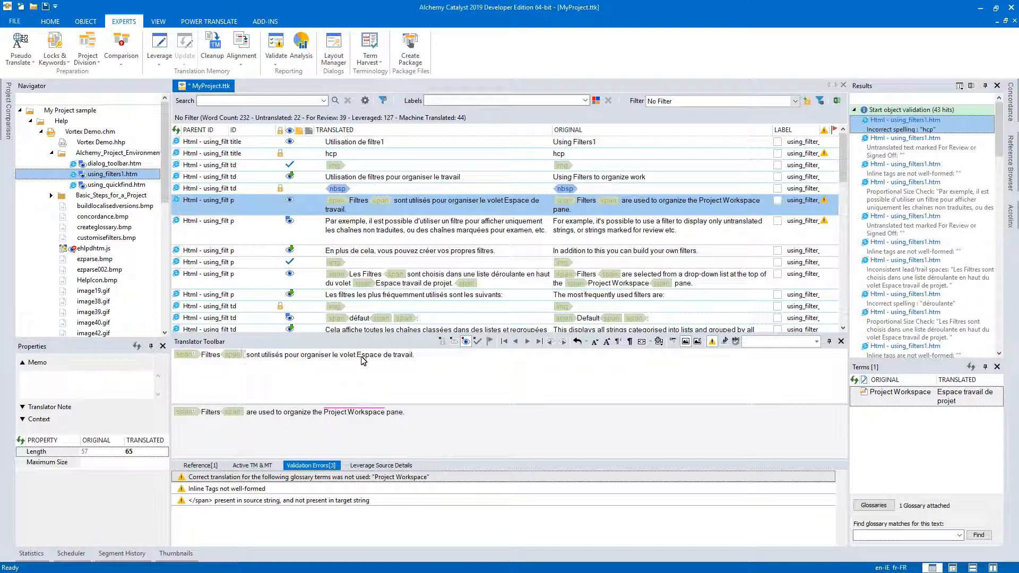
Step: Replace "Espace de travail" with the glossary term "Espace travail de projet", validate the segment again and move to the following one
{"action": "left_click_drag", "start_coordinate": [358, 355], "coordinate": [414, 367]}
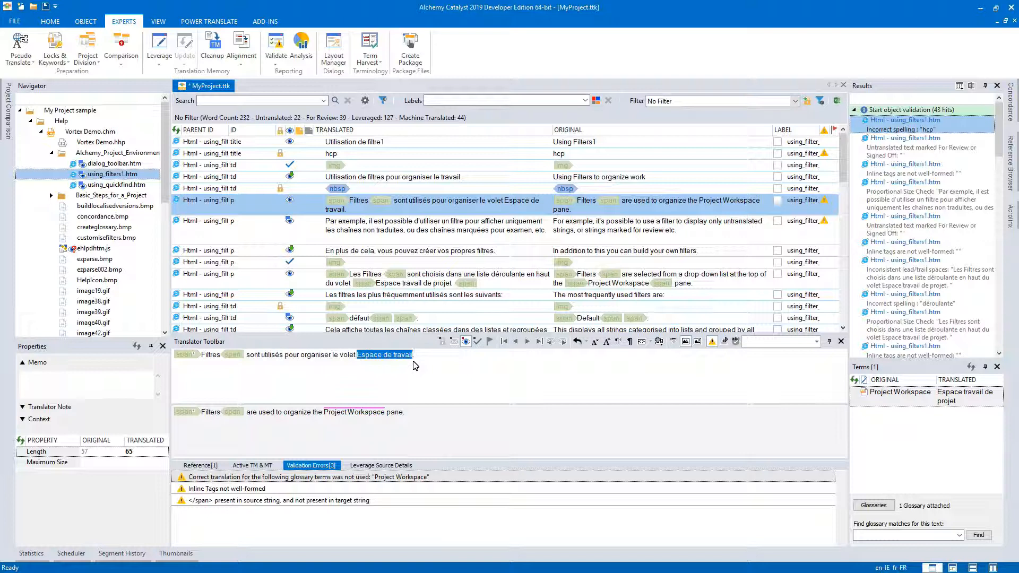
{"action": "double_click", "coordinate": [948, 402]}
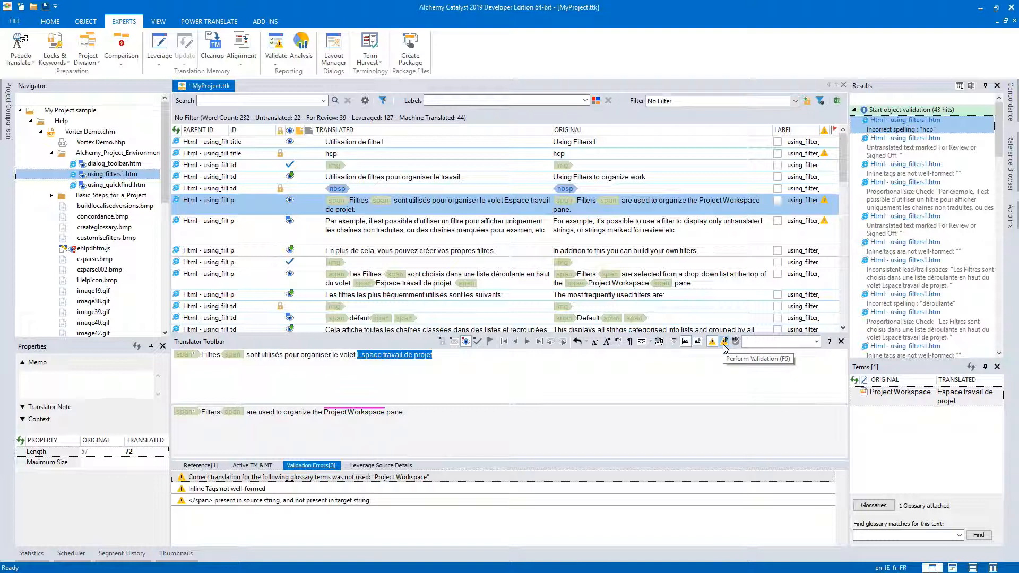
{"action": "left_click", "coordinate": [724, 346]}
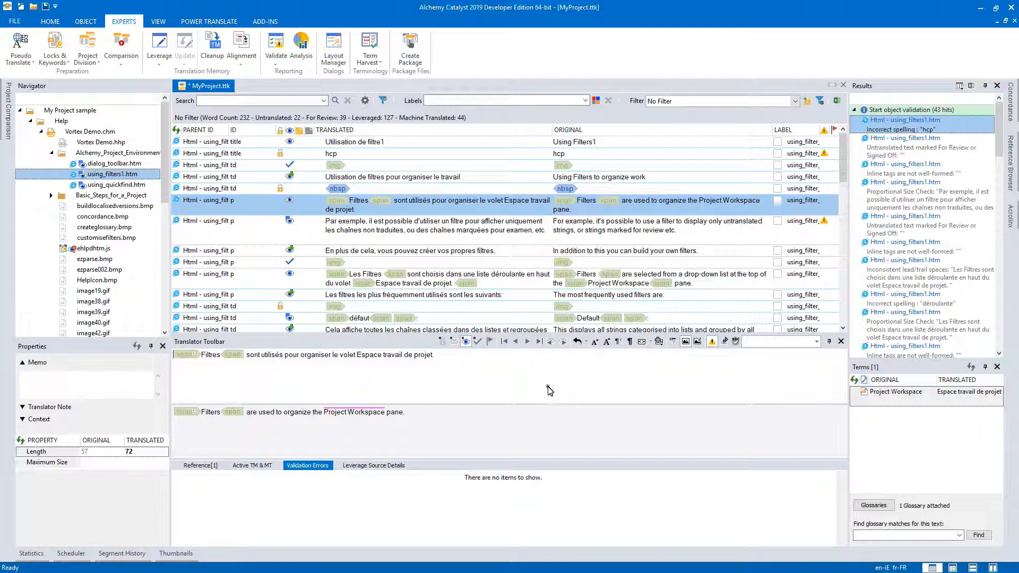
{"action": "key", "text": "ctrl+Down"}
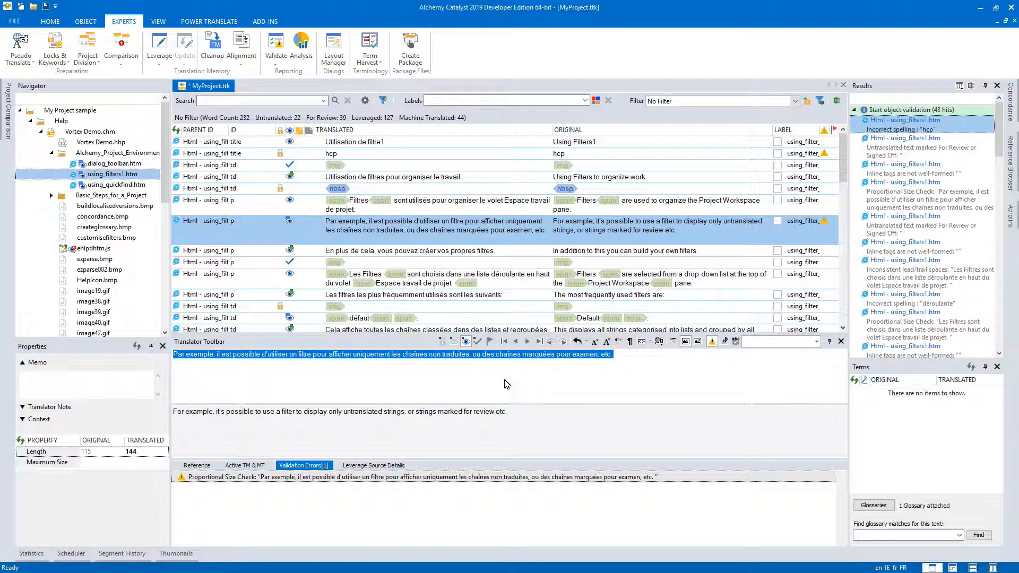
Step: Review the Mark Validation Errors and ignore options in Validate Expert, and close it without running a validation
{"action": "left_click", "coordinate": [712, 342]}
{"action": "left_click", "coordinate": [276, 63]}
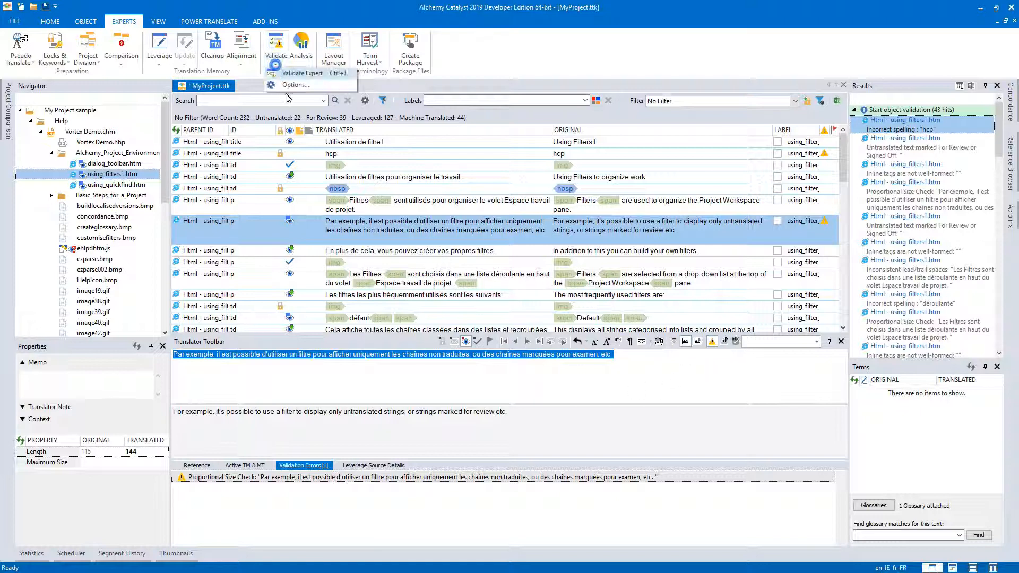
{"action": "left_click", "coordinate": [301, 73]}
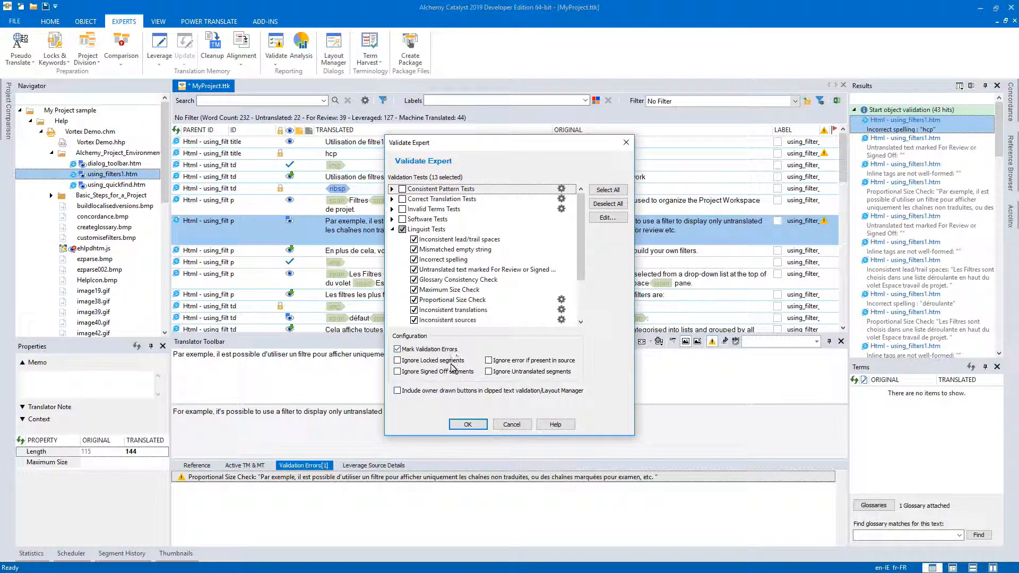
{"action": "left_click", "coordinate": [511, 424]}
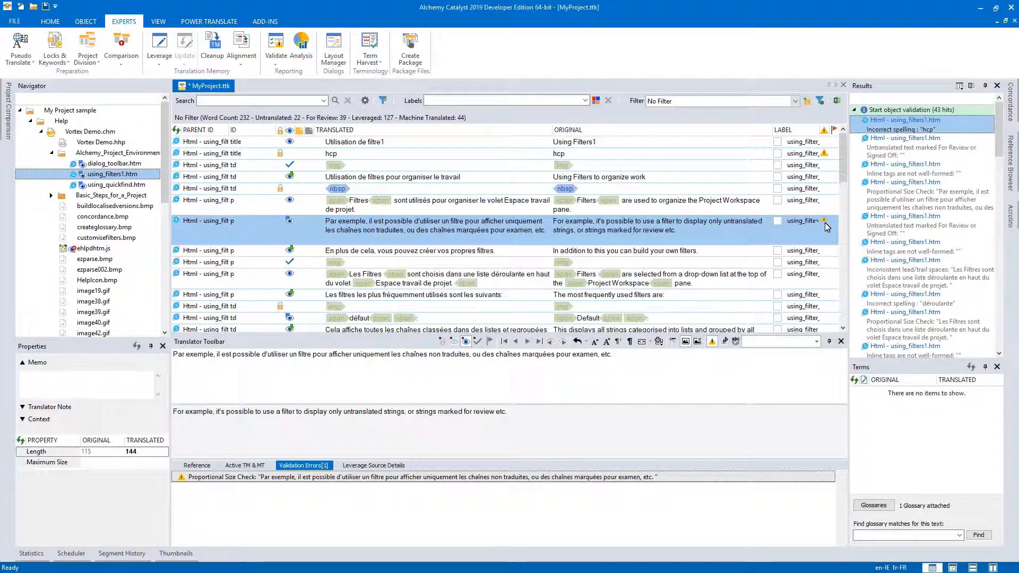
Step: Filter the segment list of using_filters1.htm to show only segments with Validation Errors
{"action": "left_click", "coordinate": [795, 101]}
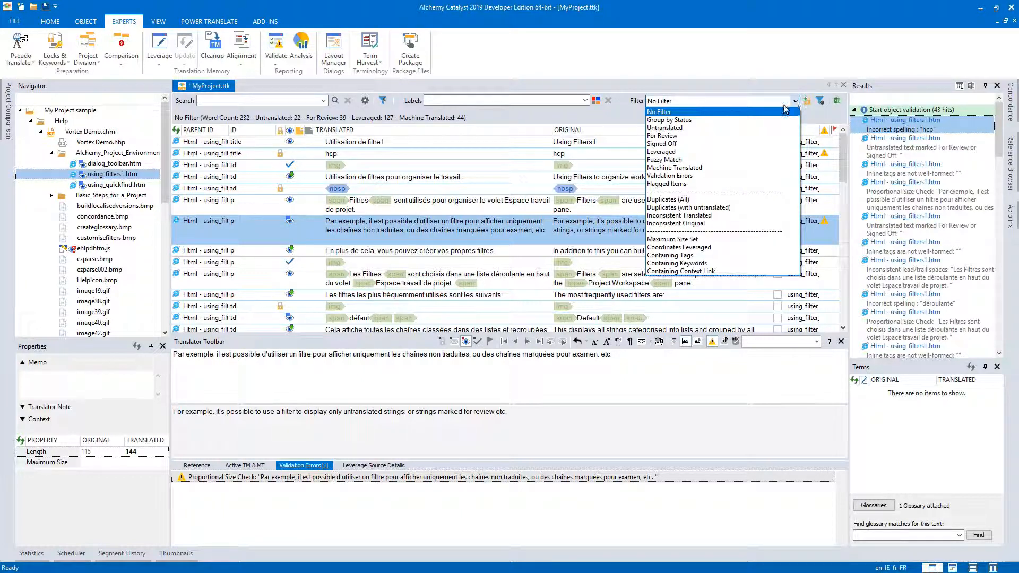
{"action": "left_click", "coordinate": [677, 177]}
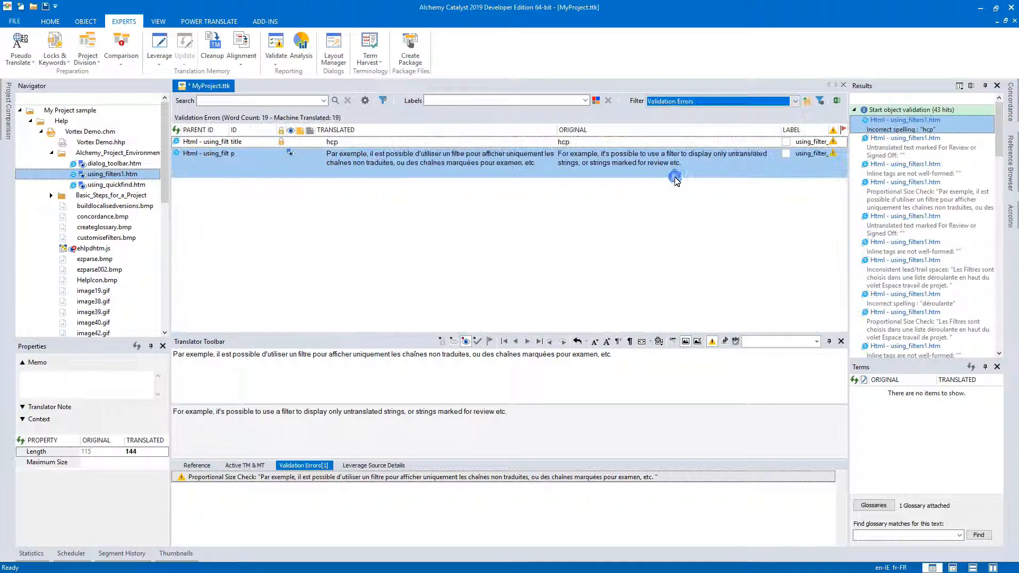